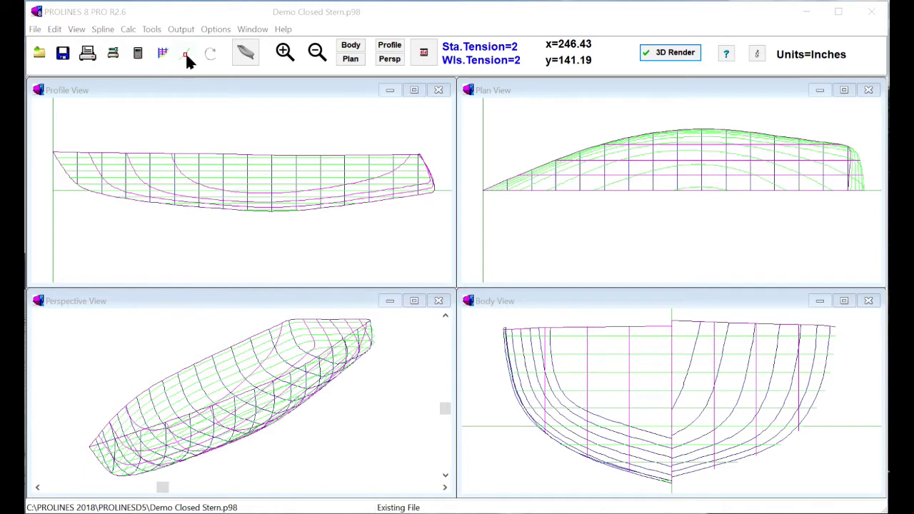
Step: Display the vertex net and move the forward half's lowest off-centre vertex down and slightly inward in the Body View
left_click(187, 57)
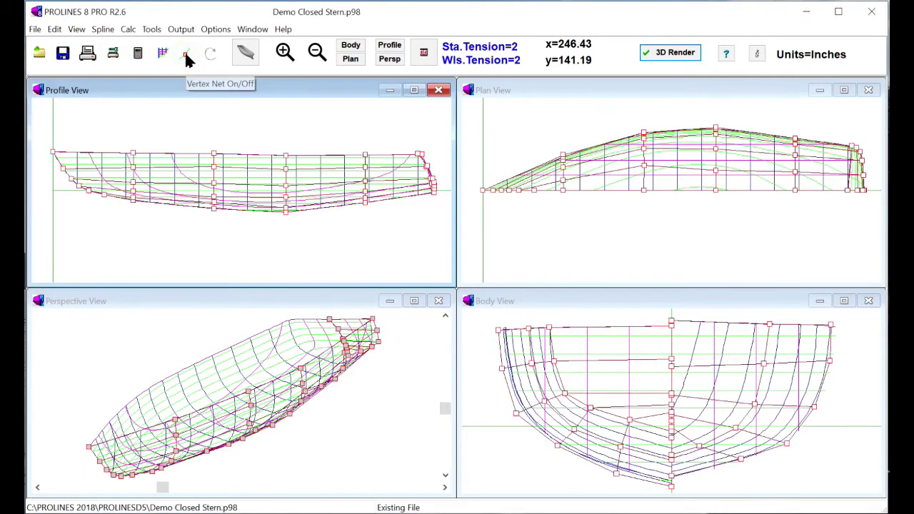
left_click(187, 57)
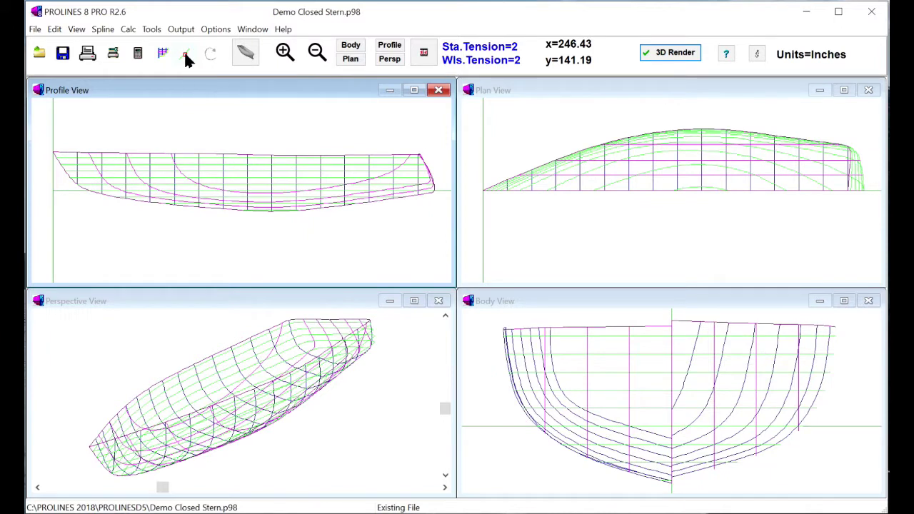
left_click(187, 58)
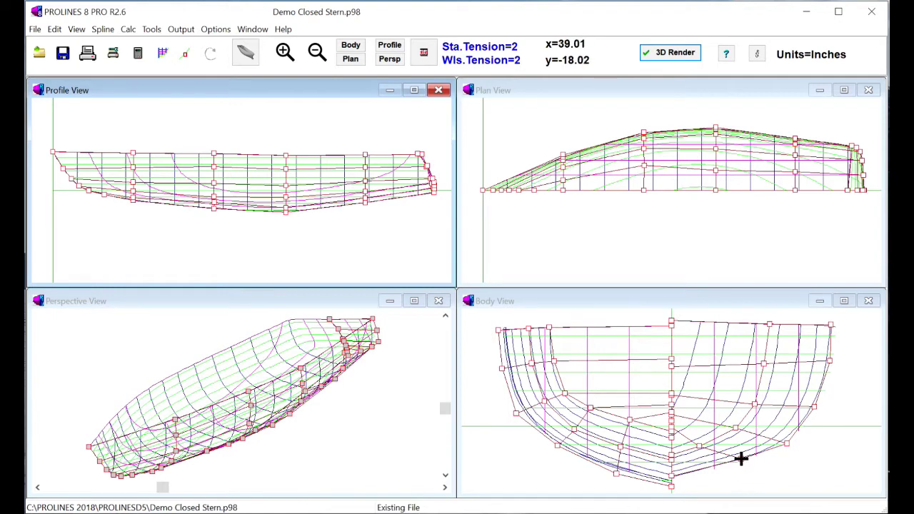
mouse_move(739, 459)
left_mouse_down()
mouse_move(727, 469)
mouse_move(738, 484)
mouse_move(733, 472)
left_mouse_up()
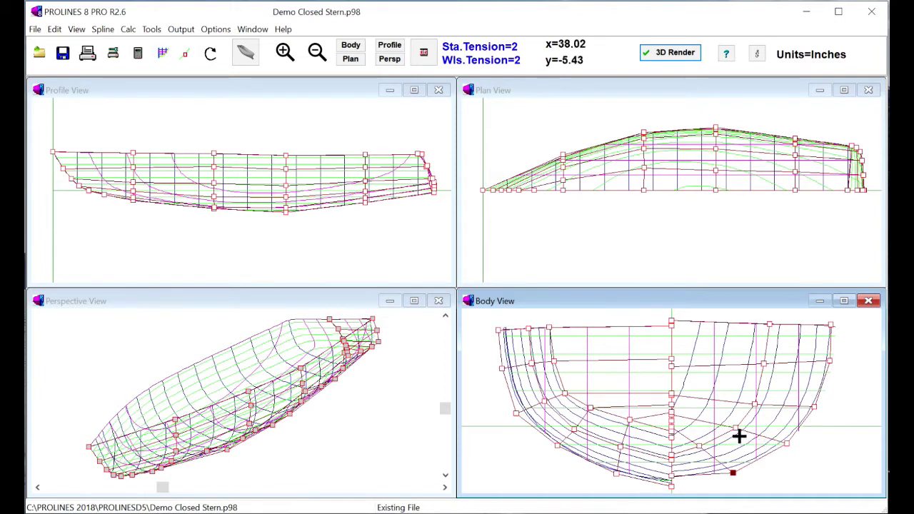
Step: Set the vertex weight of the column 2, row 2 vertex to 9
double_click(788, 445)
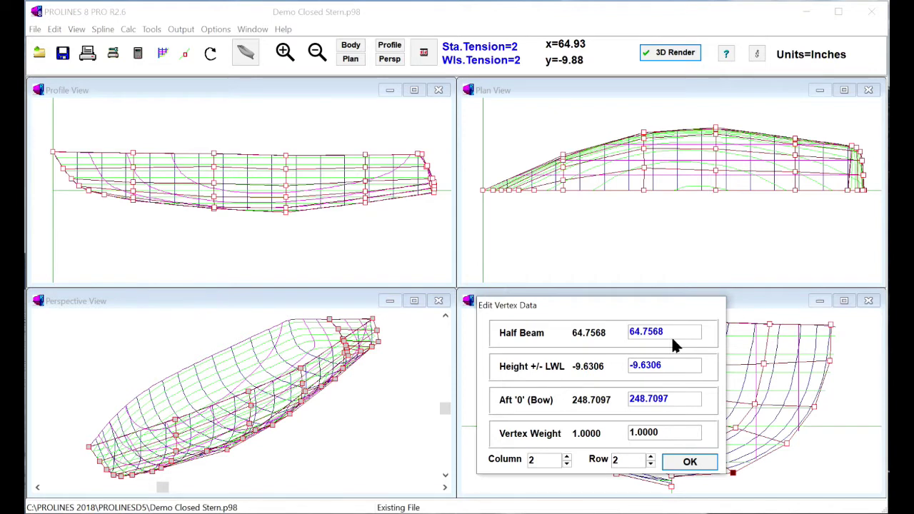
left_click(669, 365)
left_click_drag(681, 432, 596, 433)
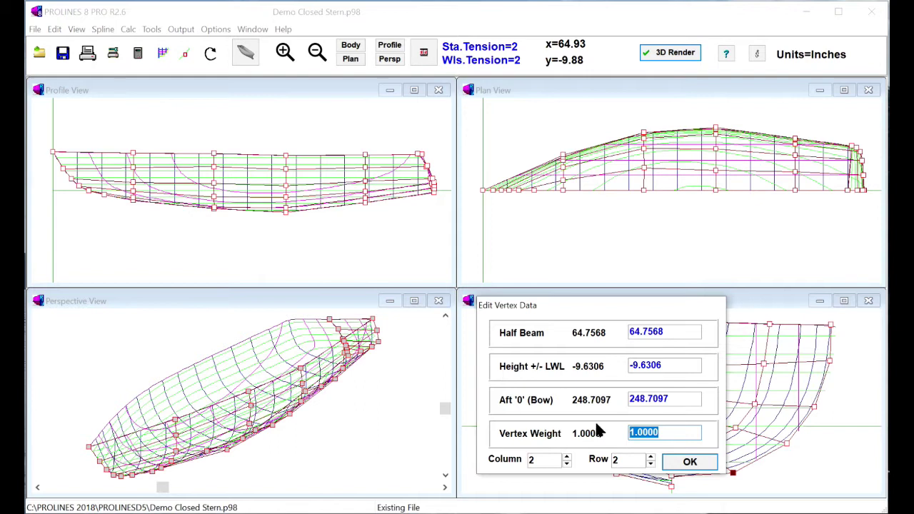
type("9")
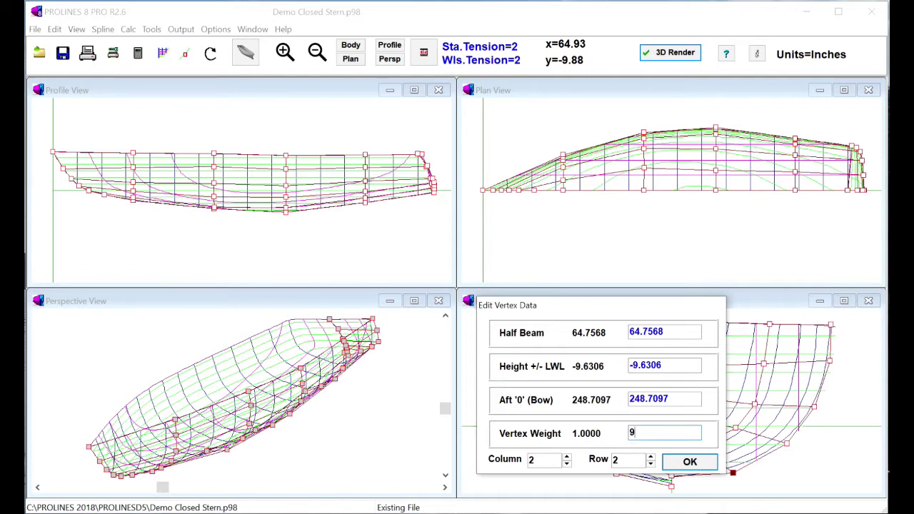
left_click(690, 463)
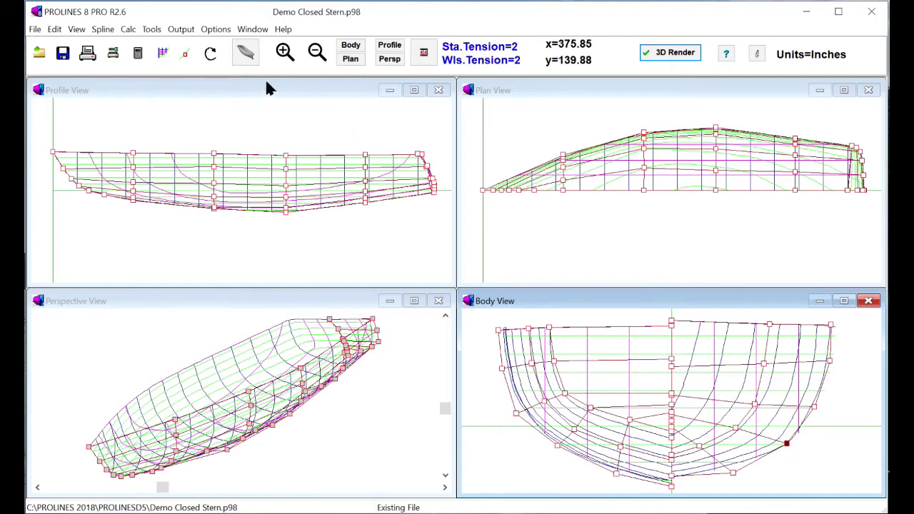
Step: Maximize the Body View and move the column 2, row 2 vertex to about 70.8 half beam and -11.1 height
left_click(844, 303)
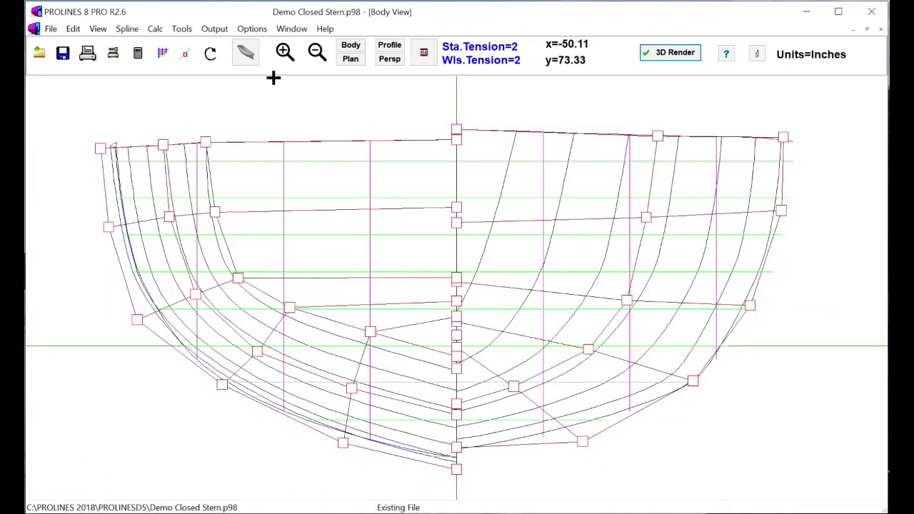
mouse_move(524, 240)
left_mouse_down()
mouse_move(575, 341)
mouse_move(809, 460)
left_mouse_up()
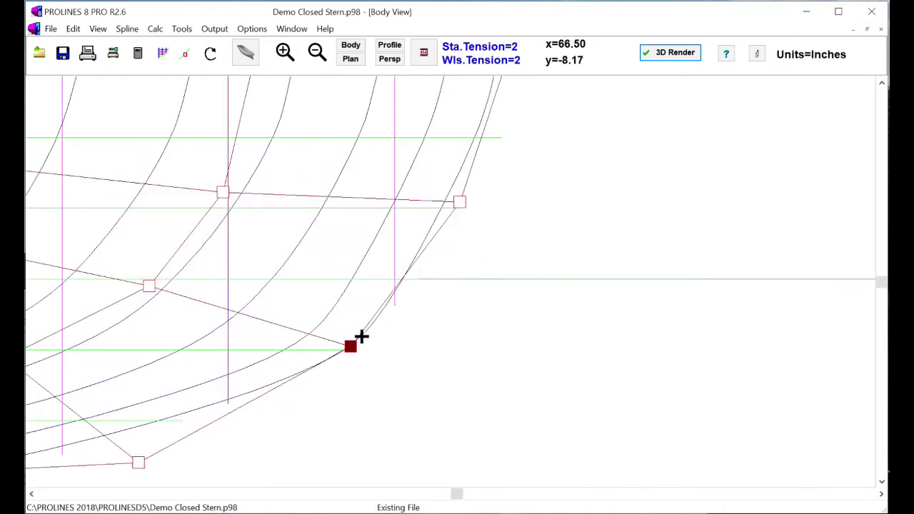
left_click_drag(349, 347, 431, 392)
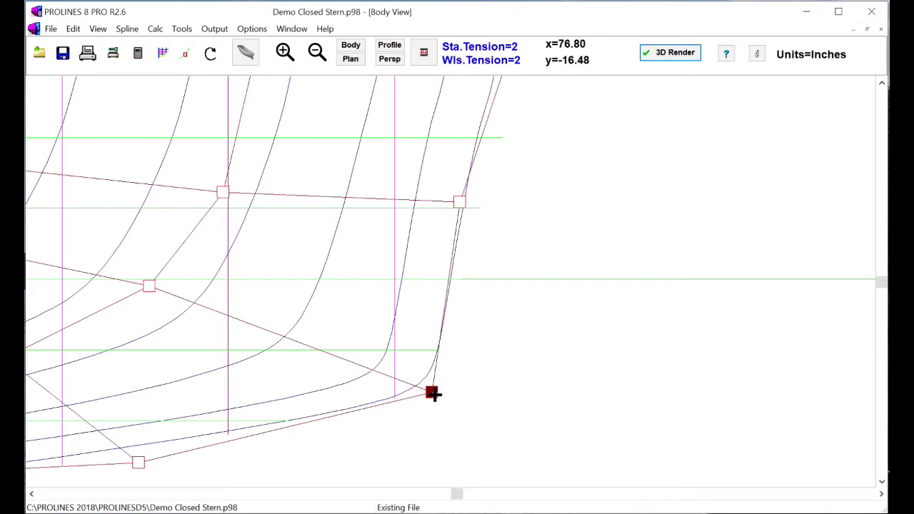
left_click_drag(431, 392, 393, 357)
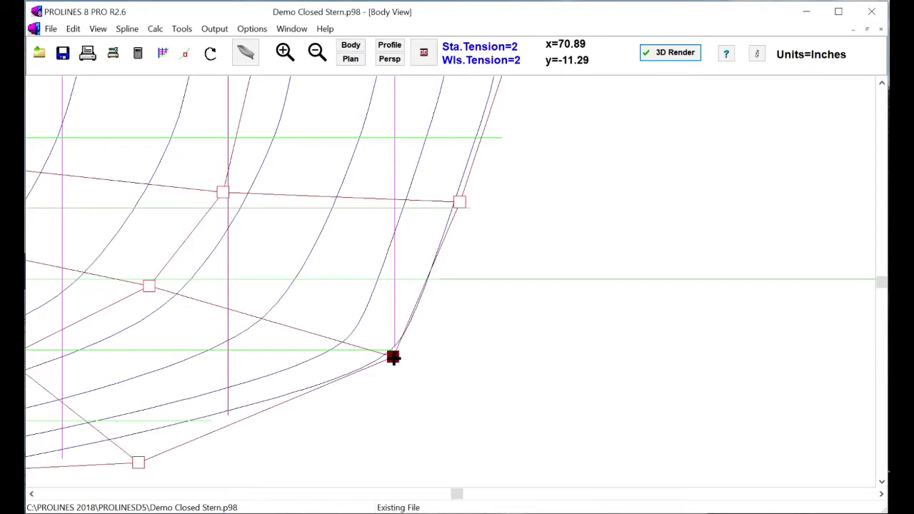
Step: Increase the column 2, row 2 vertex's weight to 20 to sharpen the chine
double_click(392, 355)
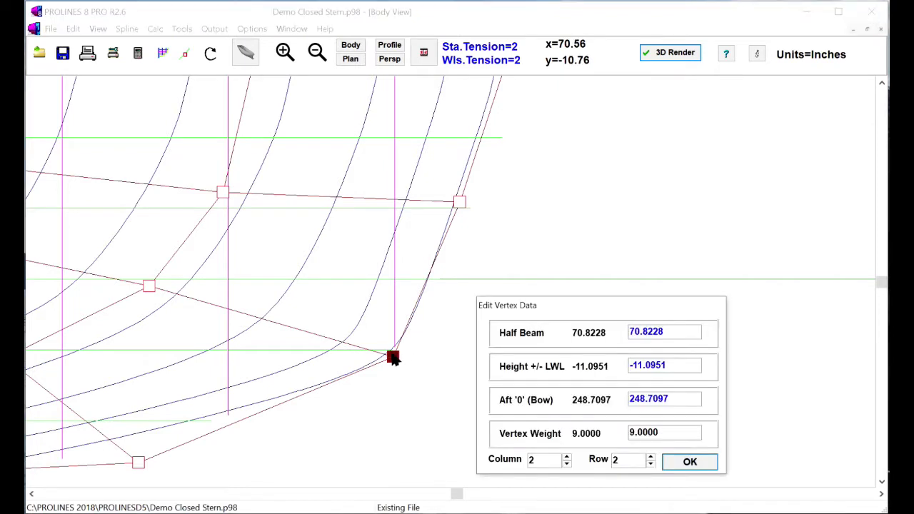
left_click(671, 431)
left_click_drag(671, 431, 595, 432)
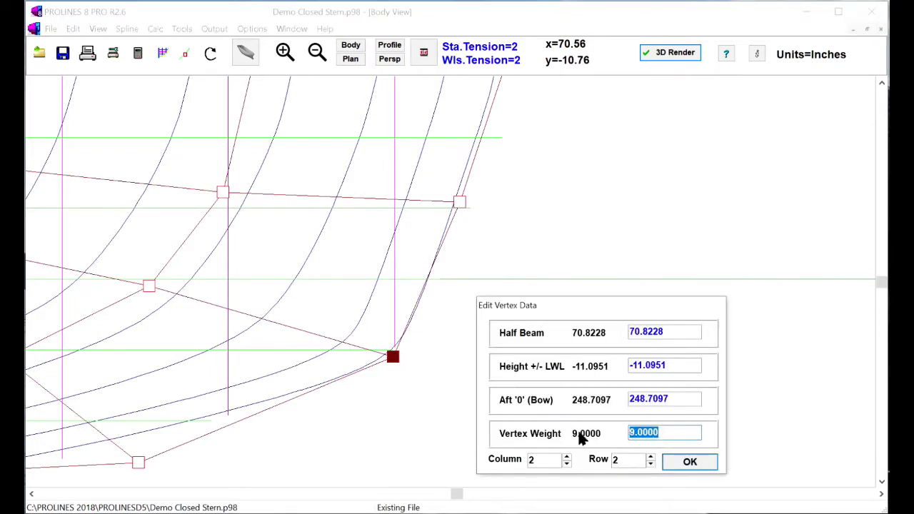
type("20")
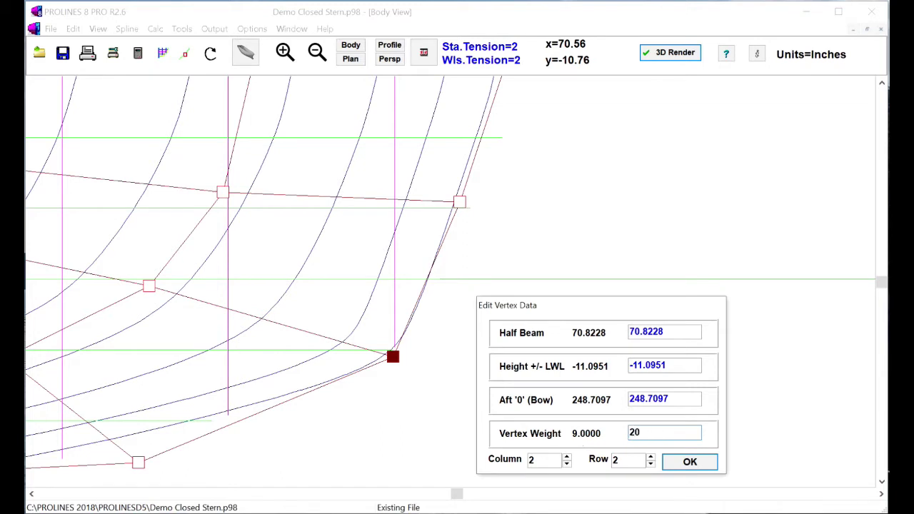
left_click(696, 463)
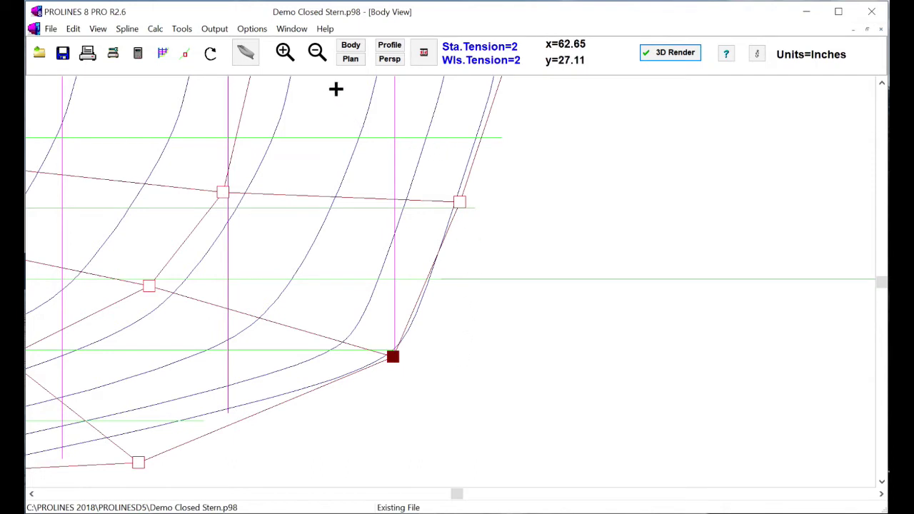
Step: Set the vertex weight of the column 3, row 2 vertex in the aft half to 20
left_click(317, 53)
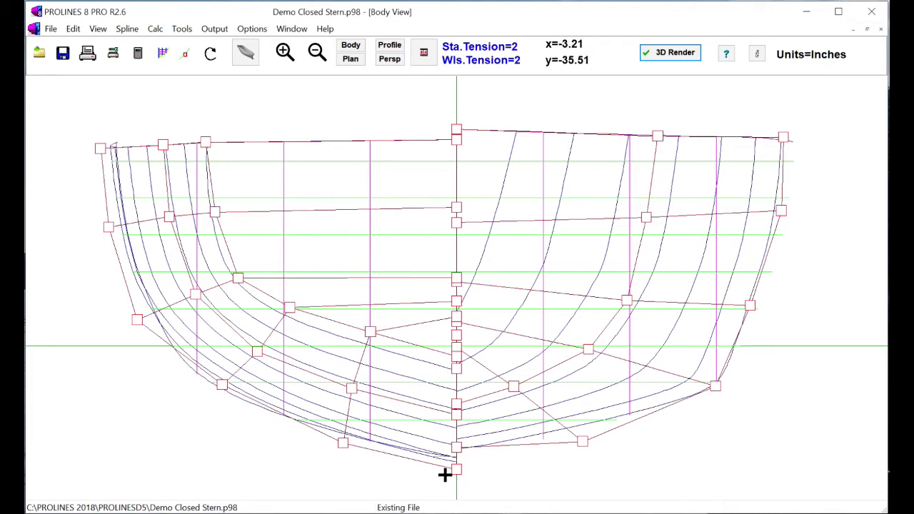
double_click(220, 383)
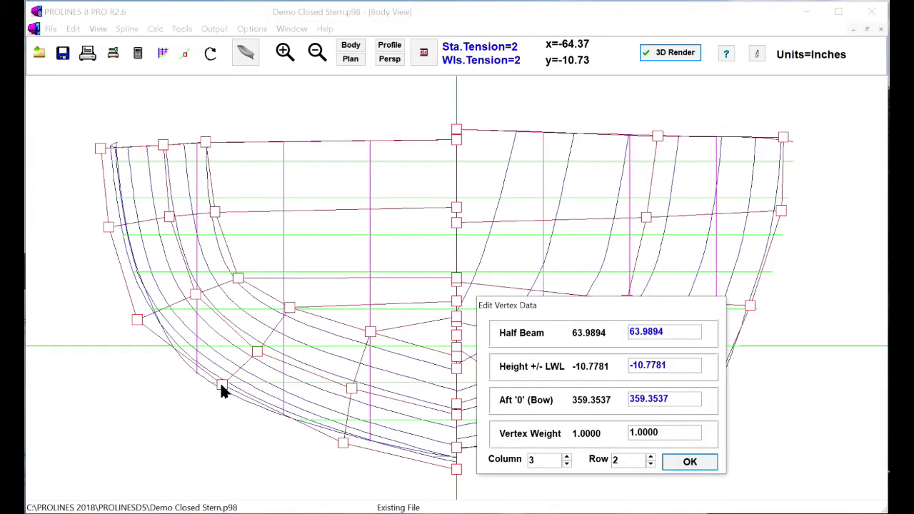
left_click(695, 432)
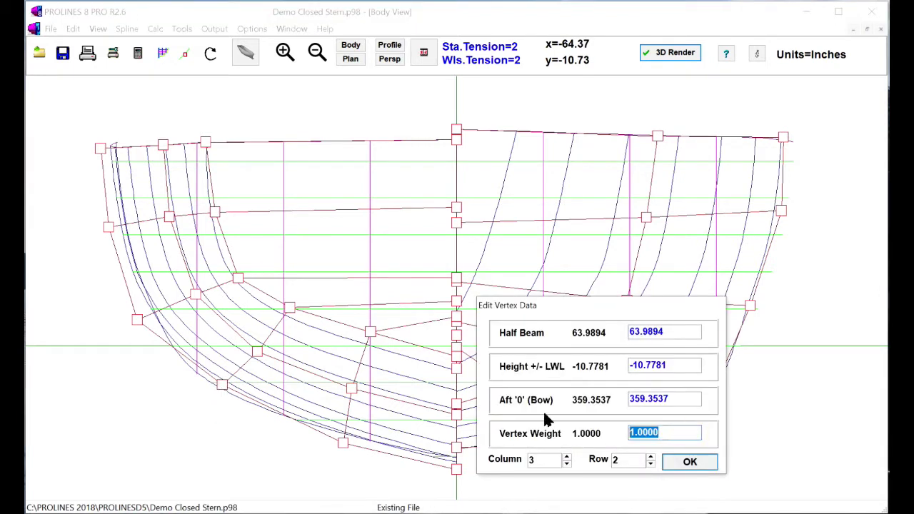
type("20")
left_click(690, 461)
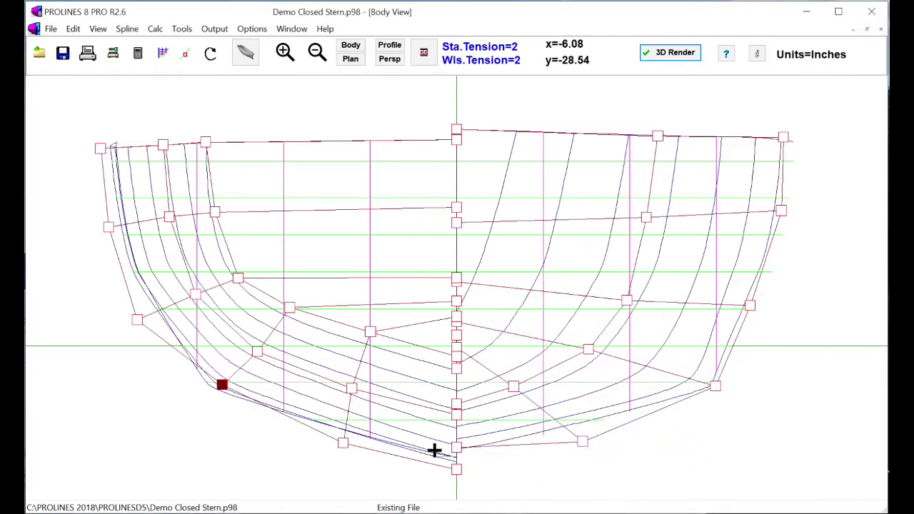
Step: Set the vertex weight of the column 4, row 2 vertex in the aft half to 20
double_click(256, 351)
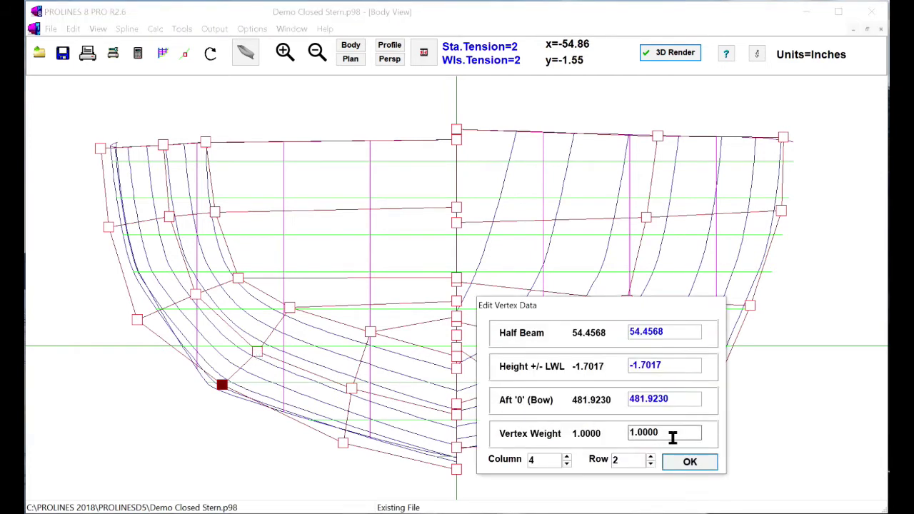
left_click_drag(672, 435, 609, 433)
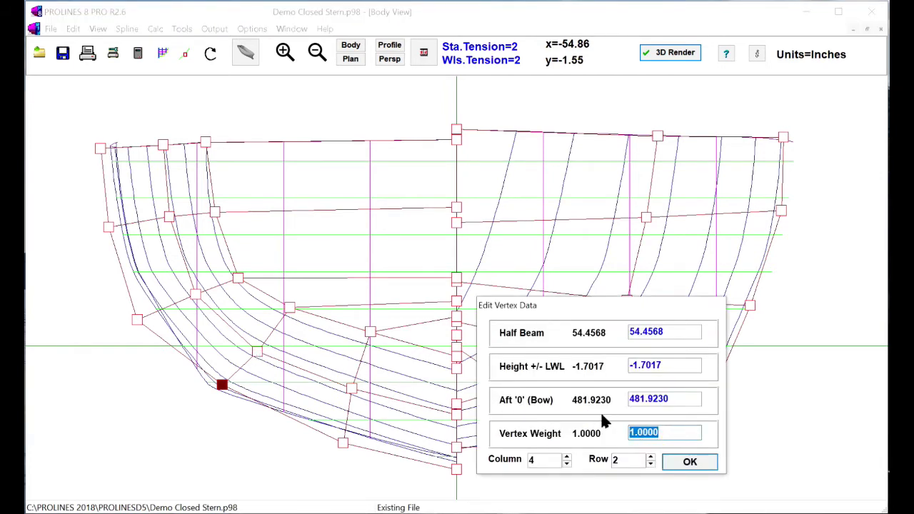
type("20")
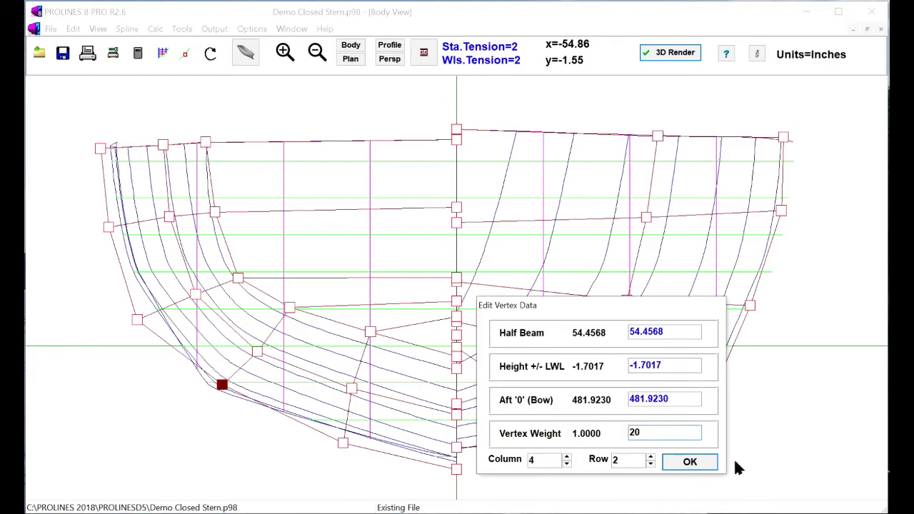
left_click(707, 460)
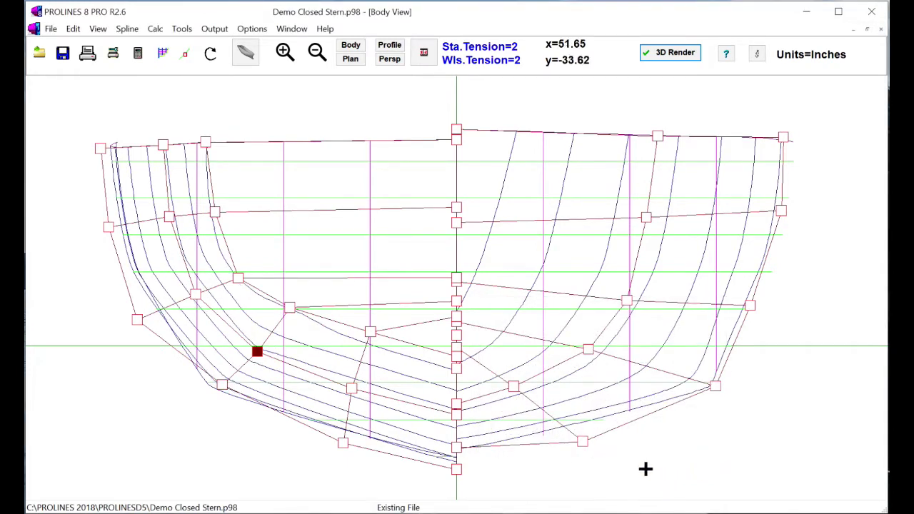
Step: Check the sections without the vertex net, then move the aft half's three chine vertices outward and down and lower the vertex below the middle one
left_click(184, 55)
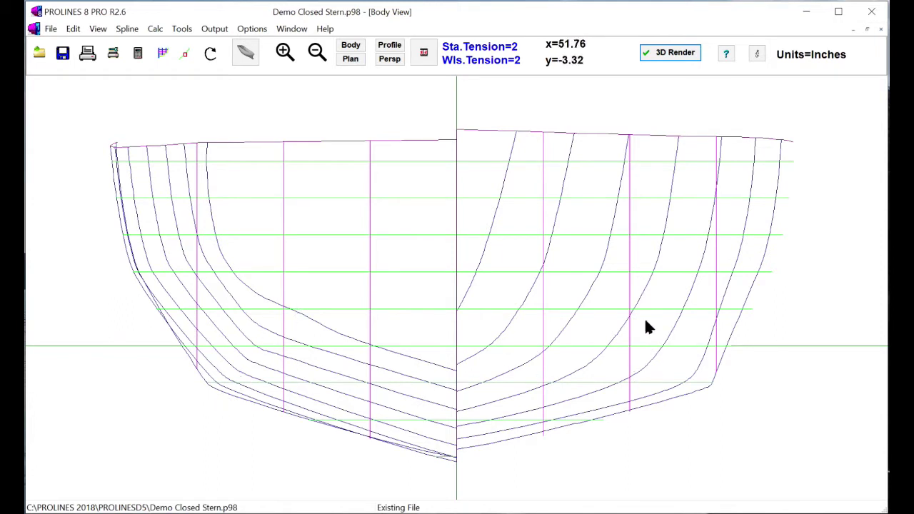
left_click(184, 55)
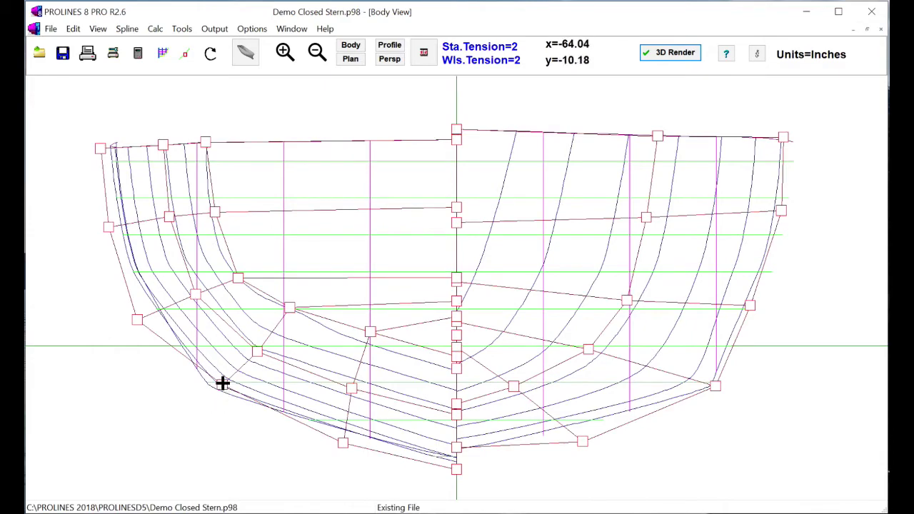
left_click_drag(223, 383, 199, 395)
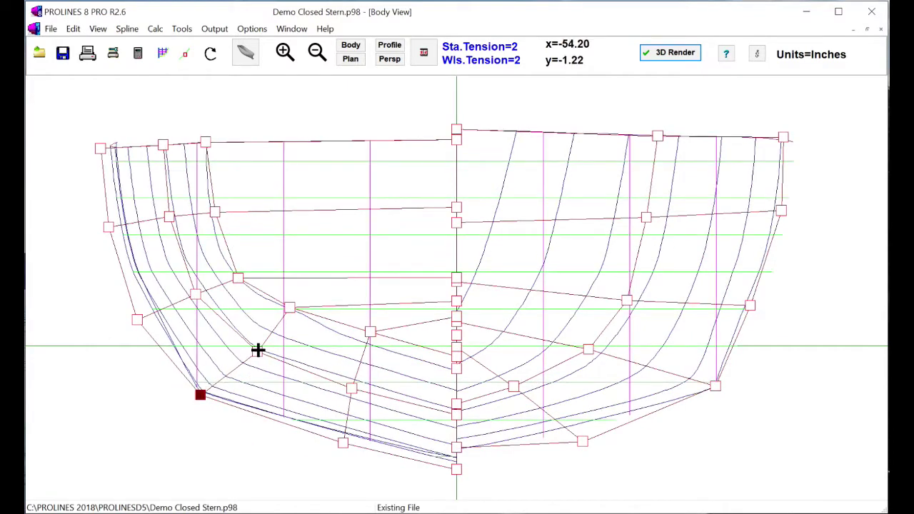
left_click_drag(258, 350, 237, 367)
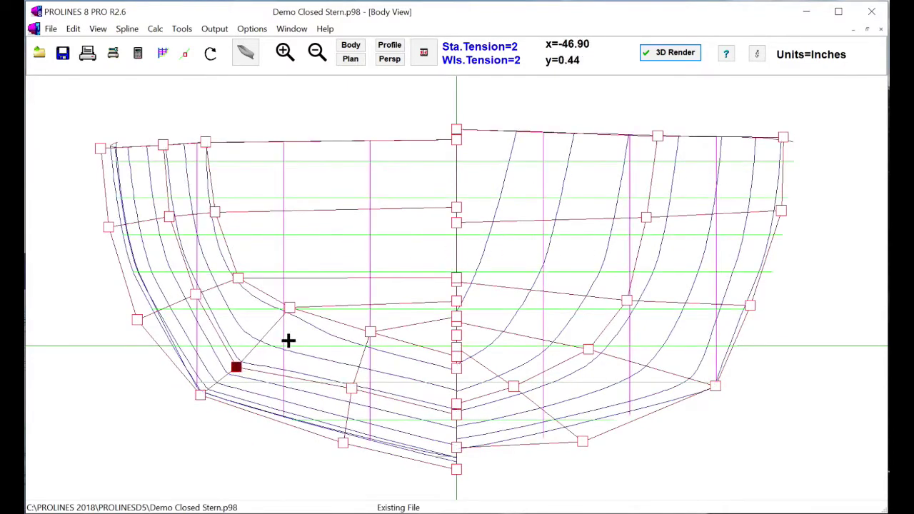
left_click_drag(291, 308, 273, 334)
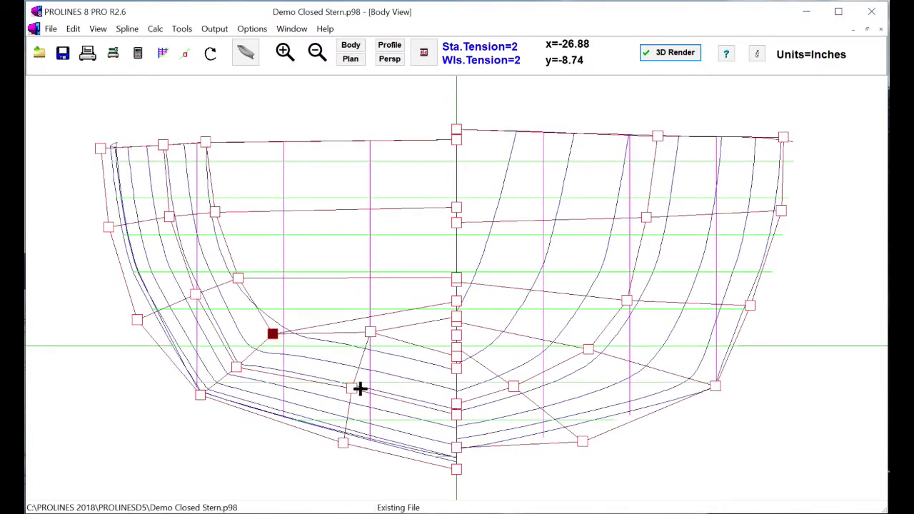
left_click_drag(353, 390, 356, 400)
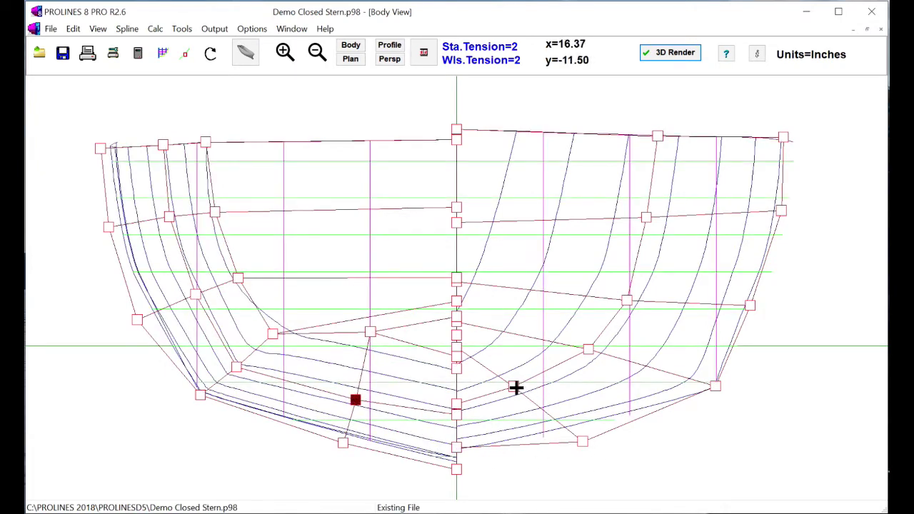
Step: Move the forward half's two outer chine vertices outward and slightly down, and hide the vertex net
left_click_drag(588, 349, 610, 356)
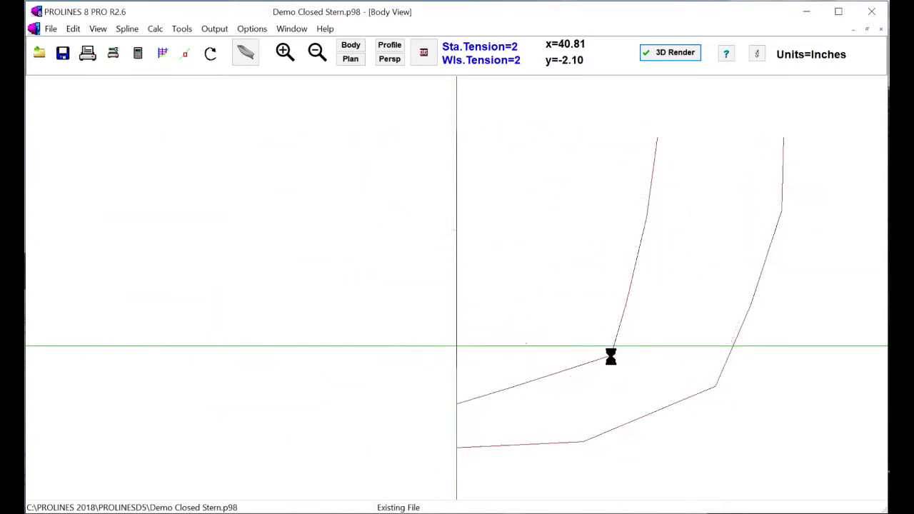
left_click_drag(715, 383, 724, 394)
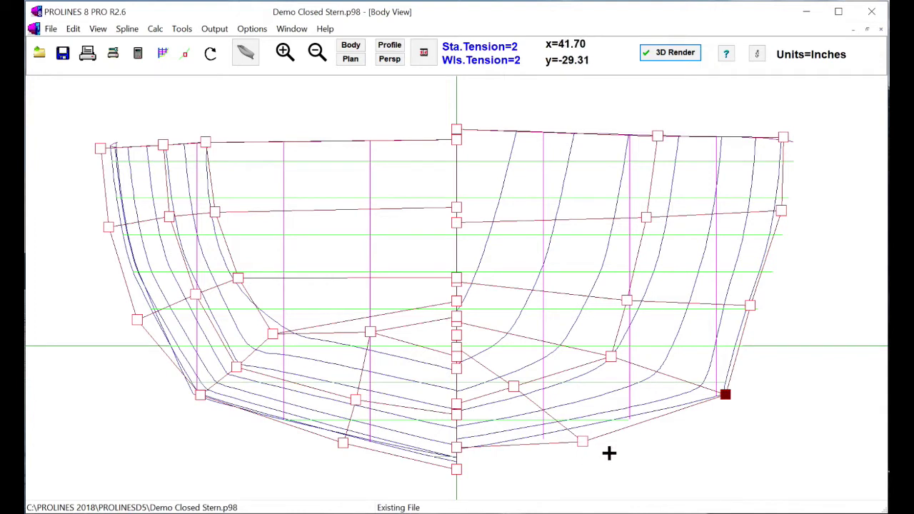
left_click(185, 55)
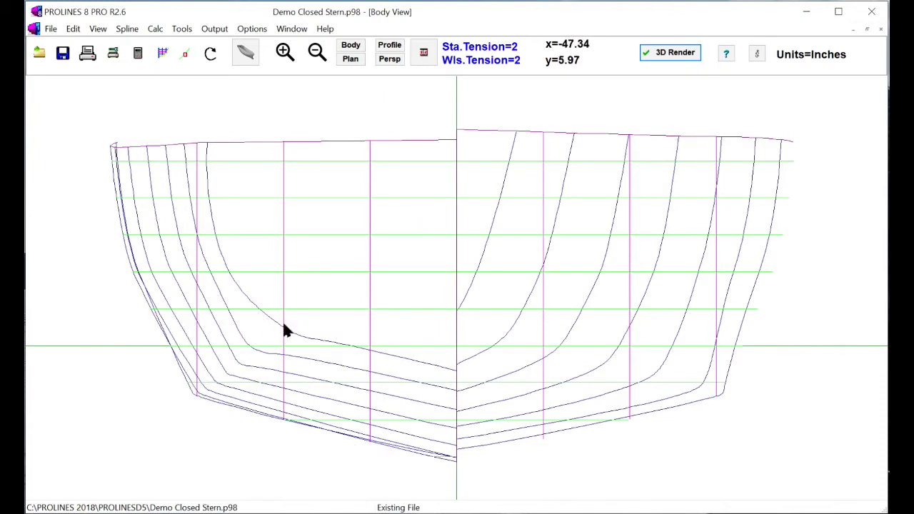
Step: Examine the chined hull in a hidden line 3D rendering from bow, side and above, and close the rendering
left_click(246, 56)
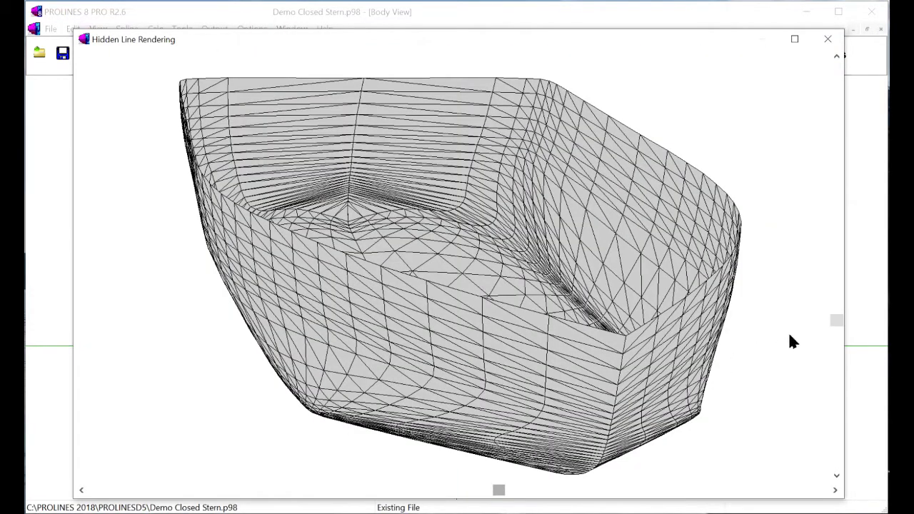
mouse_move(837, 321)
left_mouse_down()
mouse_move(836, 330)
mouse_move(836, 306)
left_mouse_up()
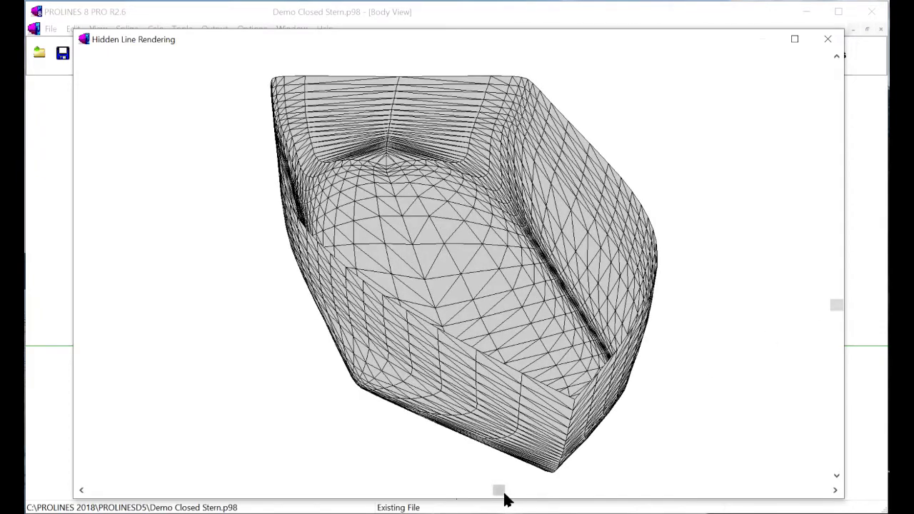
left_click_drag(493, 490, 457, 430)
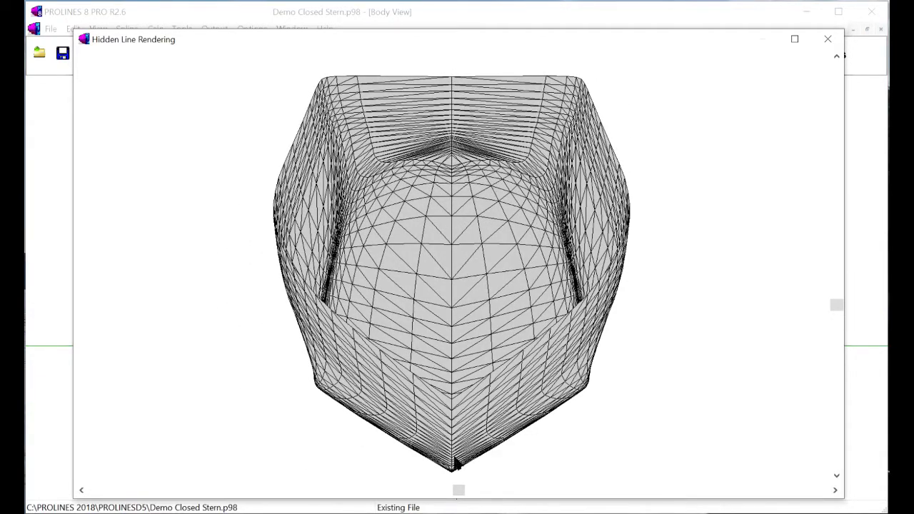
left_click_drag(458, 490, 644, 489)
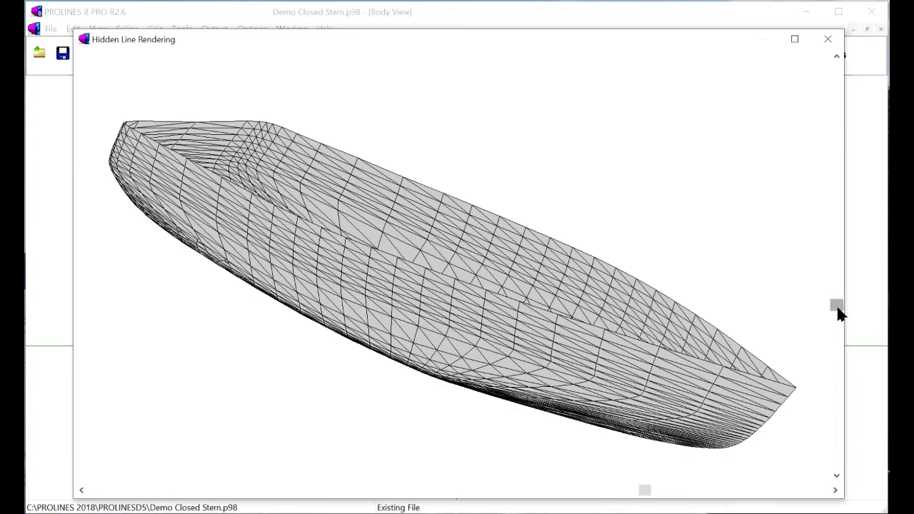
left_click_drag(839, 312, 835, 379)
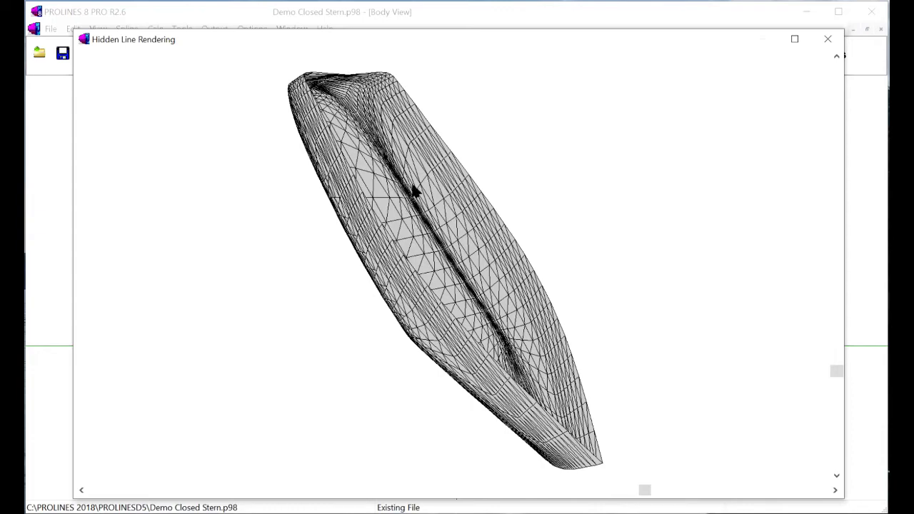
left_click_drag(836, 372, 836, 298)
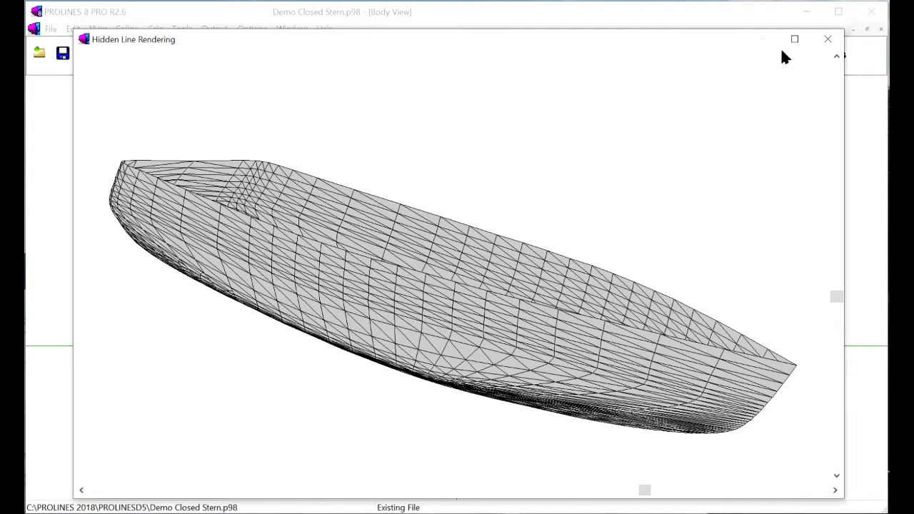
left_click(827, 39)
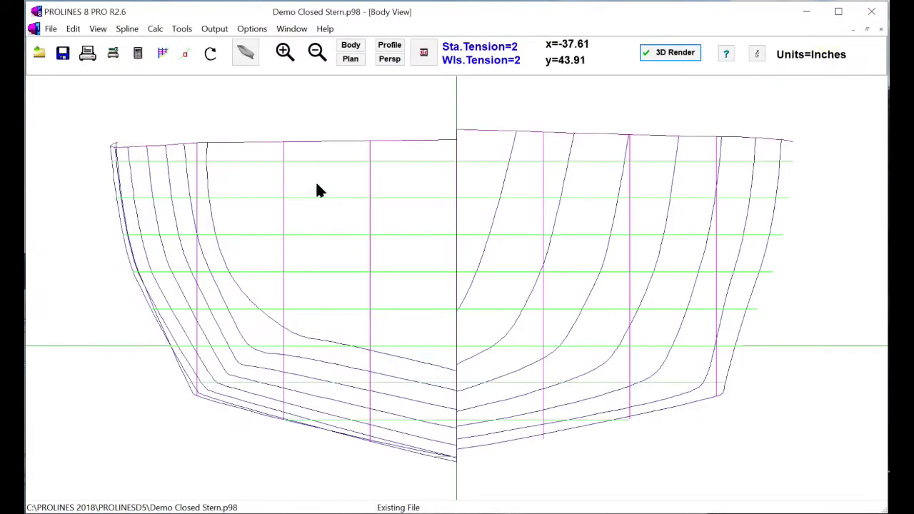
Step: Undo all vertex weight and position changes, and move the aft half's lowest off-centre vertex slightly outward and up
left_click(211, 55)
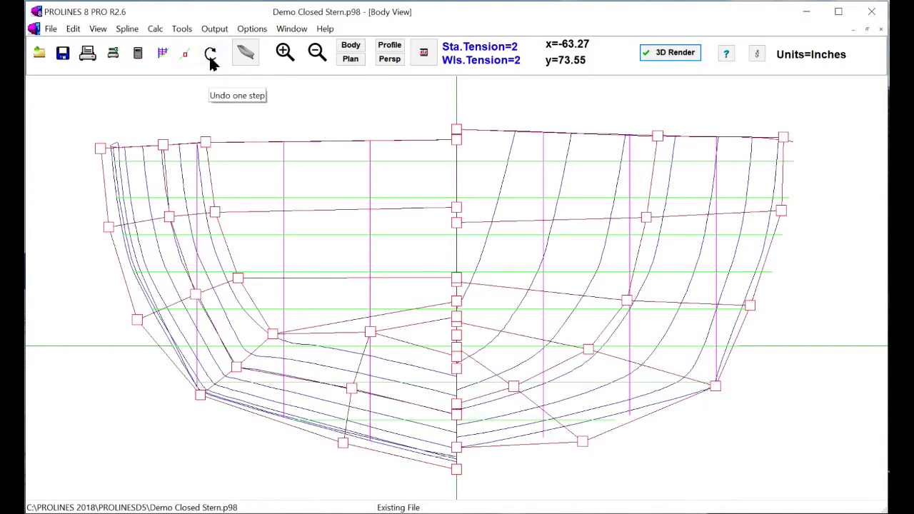
left_click(210, 55)
left_click(210, 55)
left_click(210, 55)
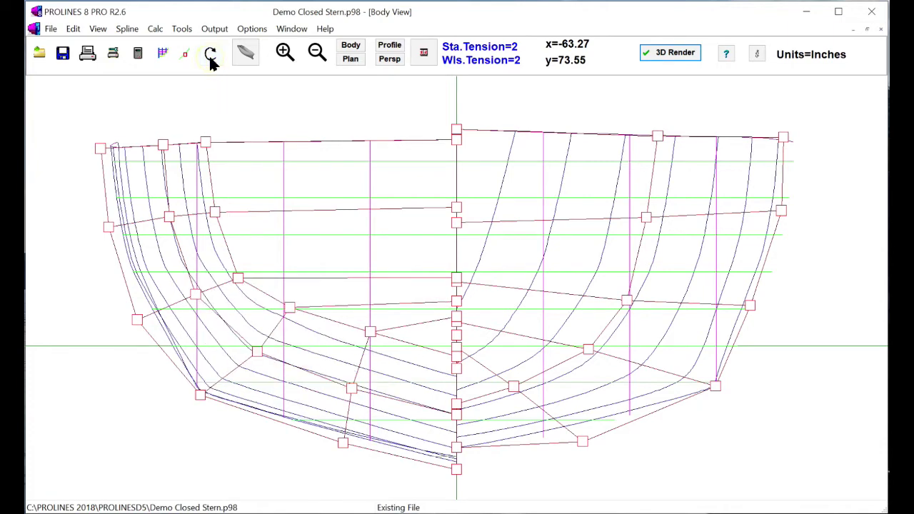
left_click(211, 55)
left_click(210, 55)
left_click(211, 55)
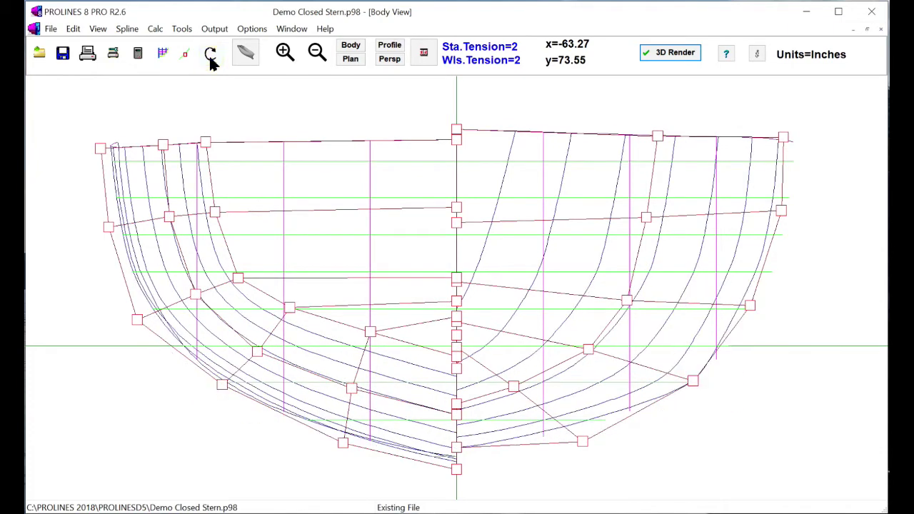
left_click(211, 55)
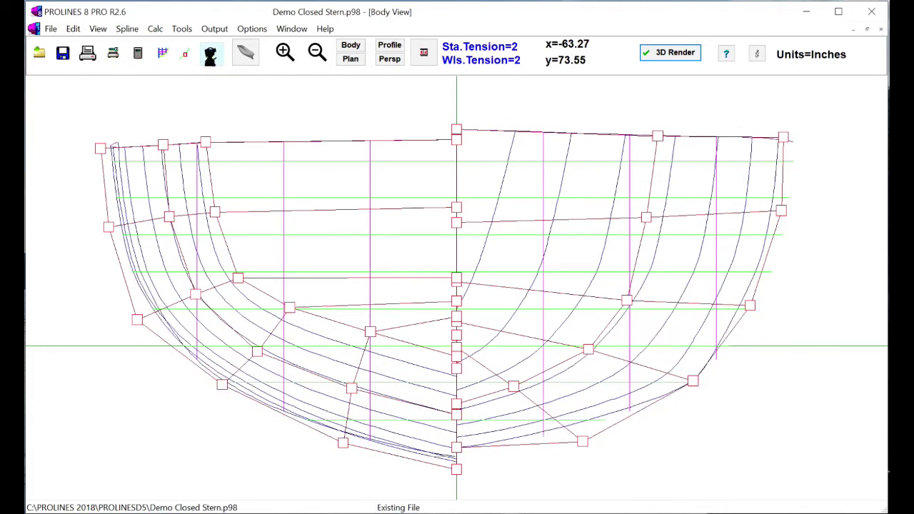
left_click(211, 55)
left_click(211, 55)
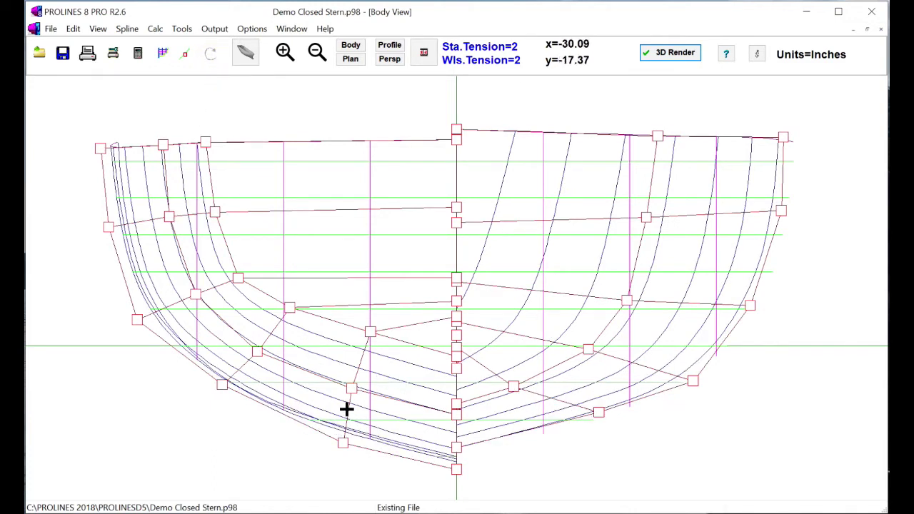
left_click_drag(345, 444, 327, 437)
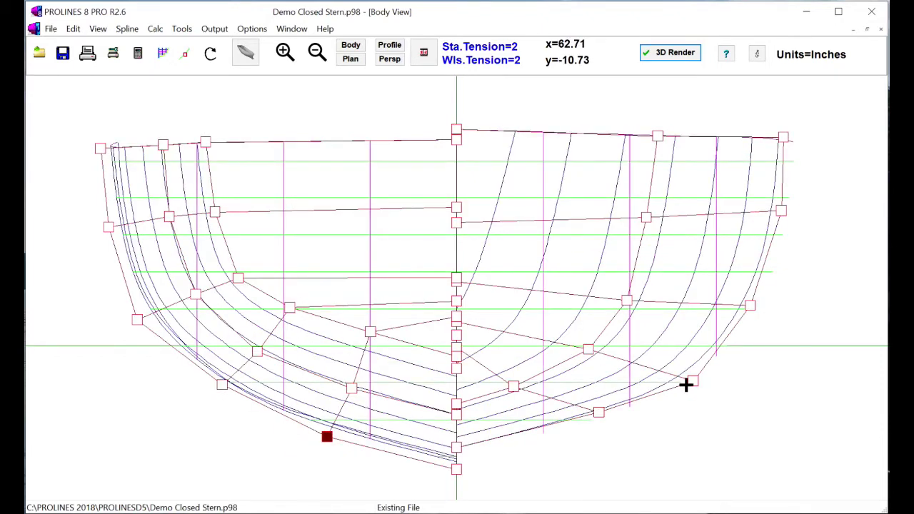
Step: Make a horizontal chine break through the vertex row at the forward half's lower inner vertex, and check the sections without the vertex net
left_click(127, 30)
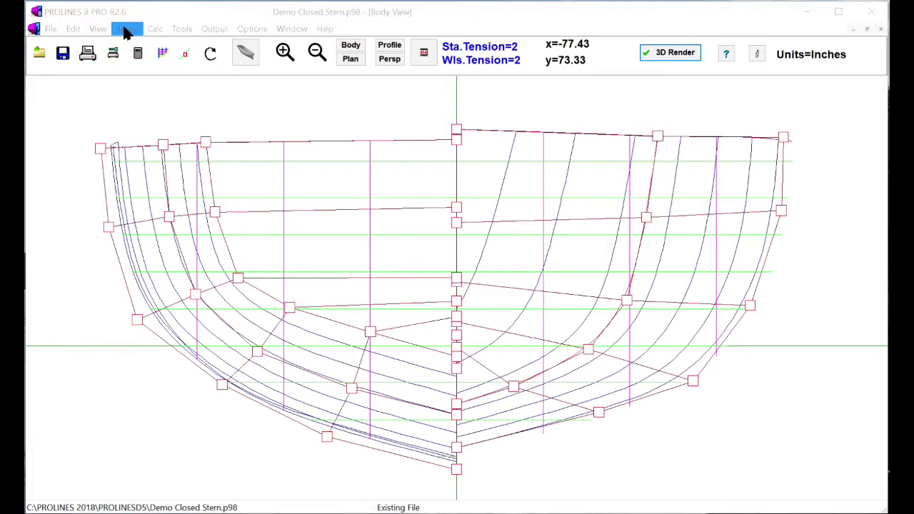
left_click(127, 29)
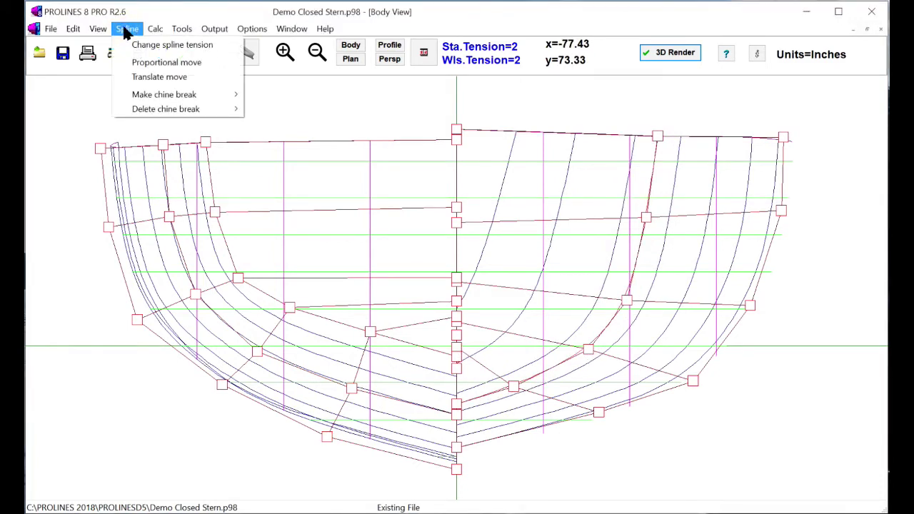
mouse_move(144, 95)
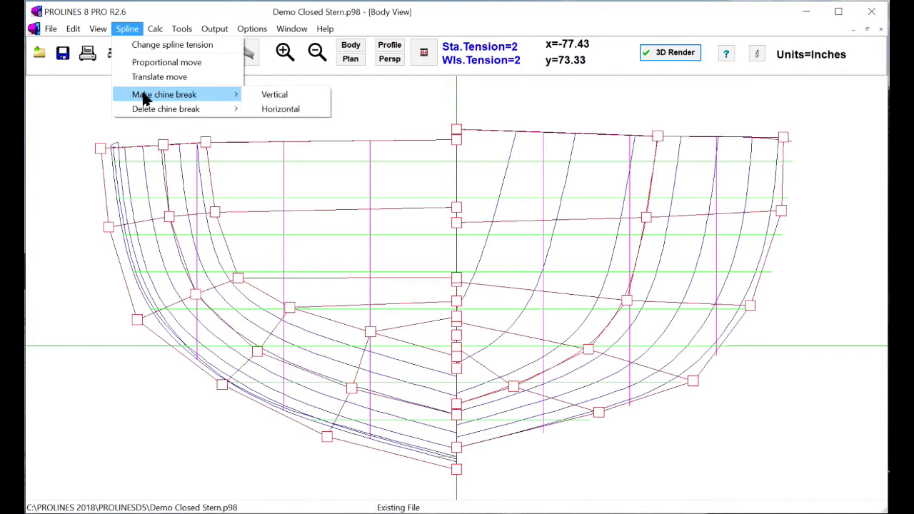
left_click(281, 109)
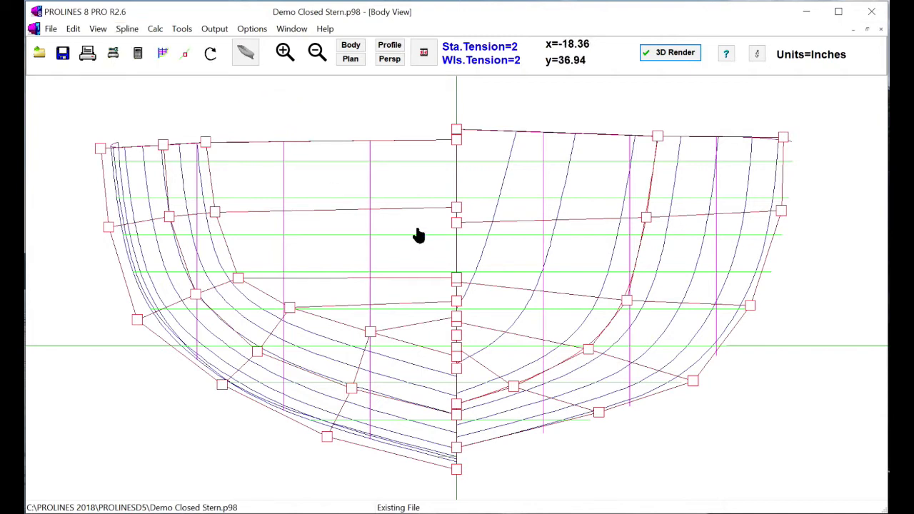
left_click(588, 350)
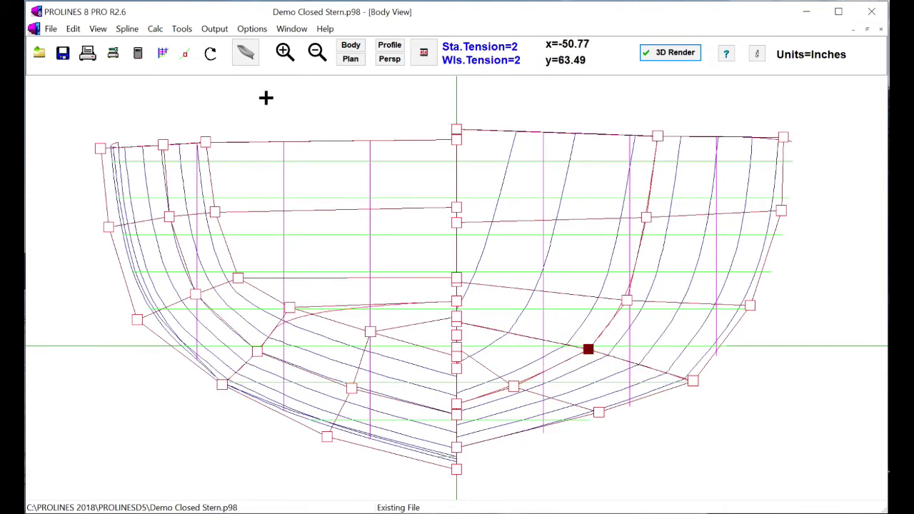
left_click(187, 57)
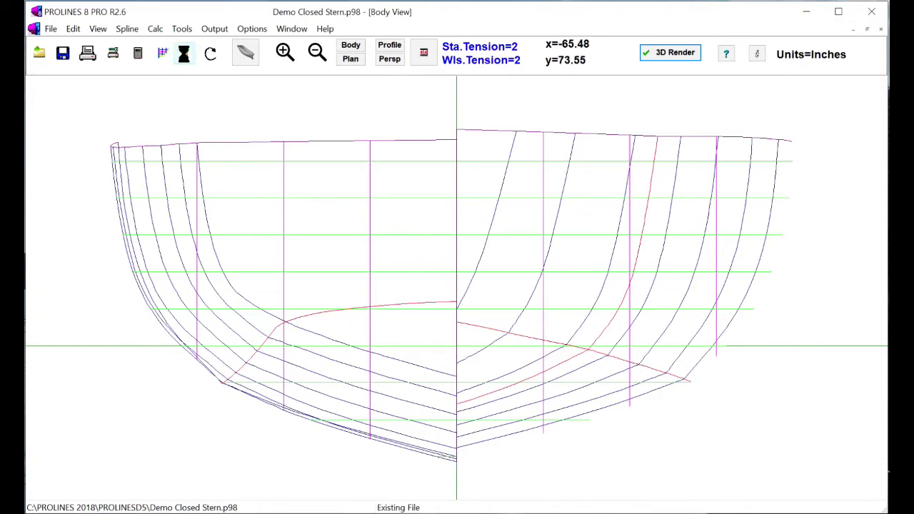
left_click(185, 55)
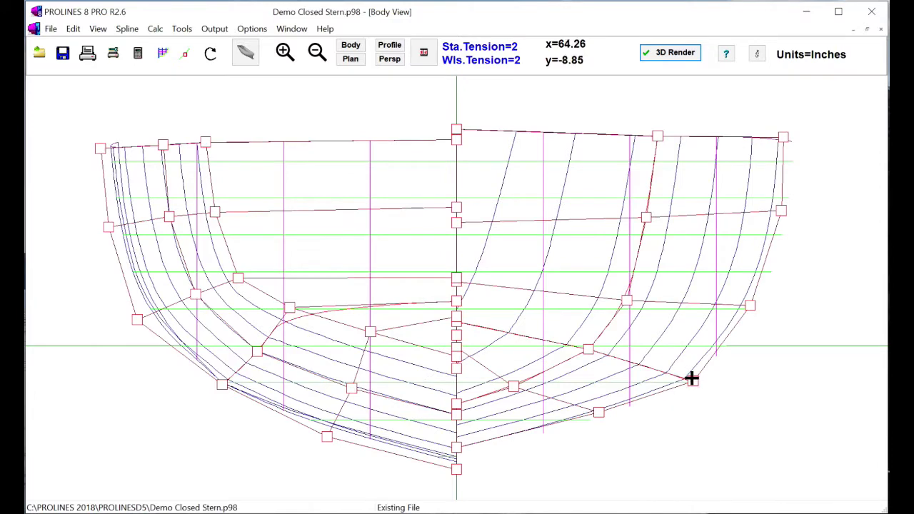
Step: Move the forward half's two chine vertices outward and slightly down, the aft half's three outward or slightly up, and hide the vertex net
left_click_drag(692, 379, 720, 389)
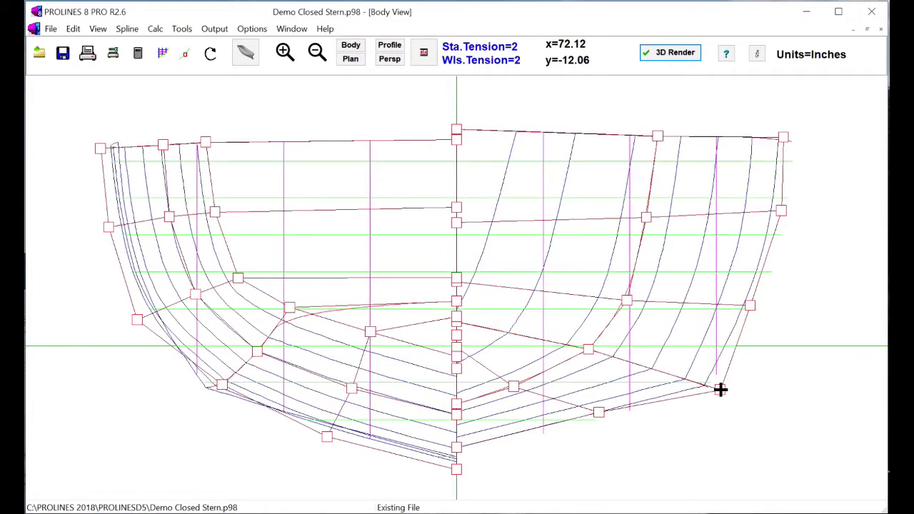
left_click_drag(589, 349, 597, 354)
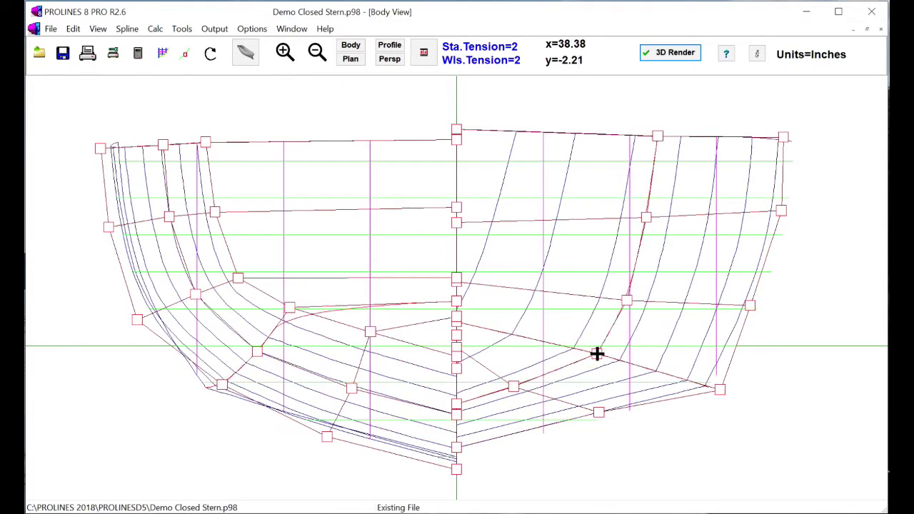
left_click_drag(219, 383, 190, 379)
left_click_drag(258, 352, 236, 347)
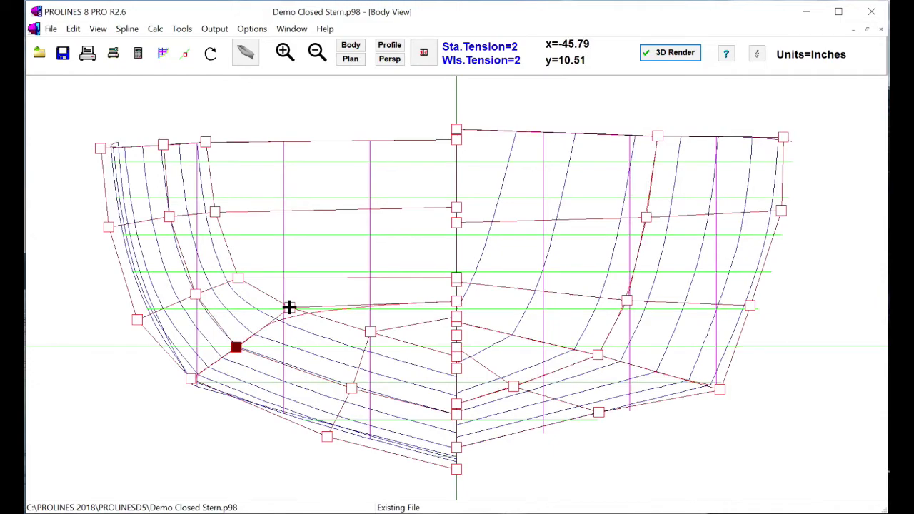
left_click_drag(288, 307, 290, 300)
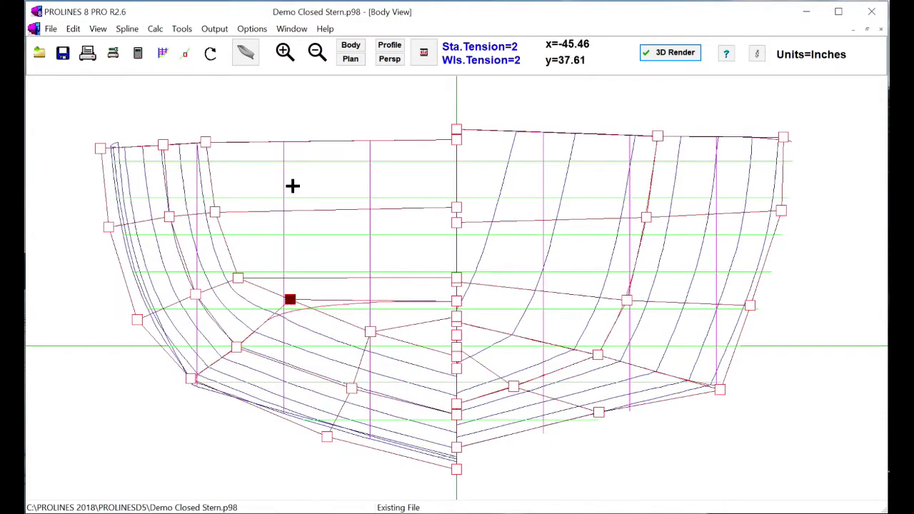
left_click(185, 56)
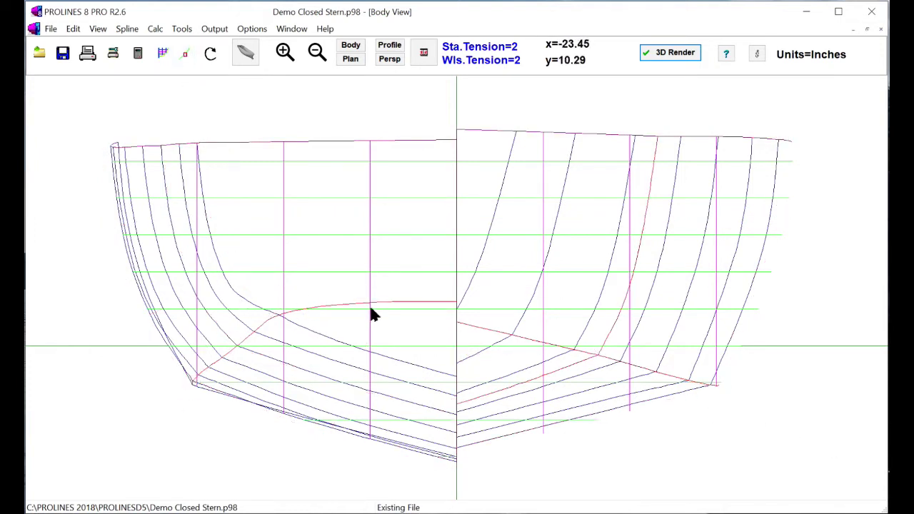
Step: Examine the horizontal chine in a hidden line 3D rendering, rotating the hull to view its bottom, and close the rendering
left_click(249, 55)
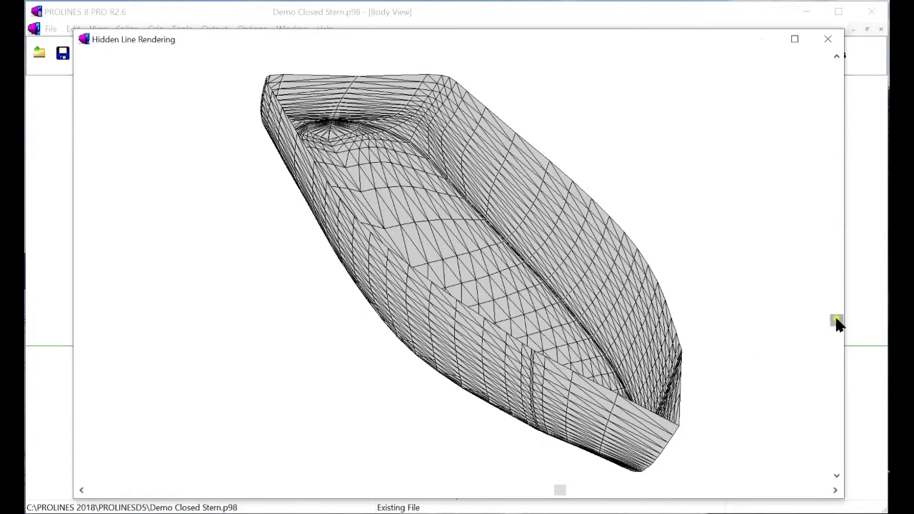
left_click_drag(837, 322, 817, 191)
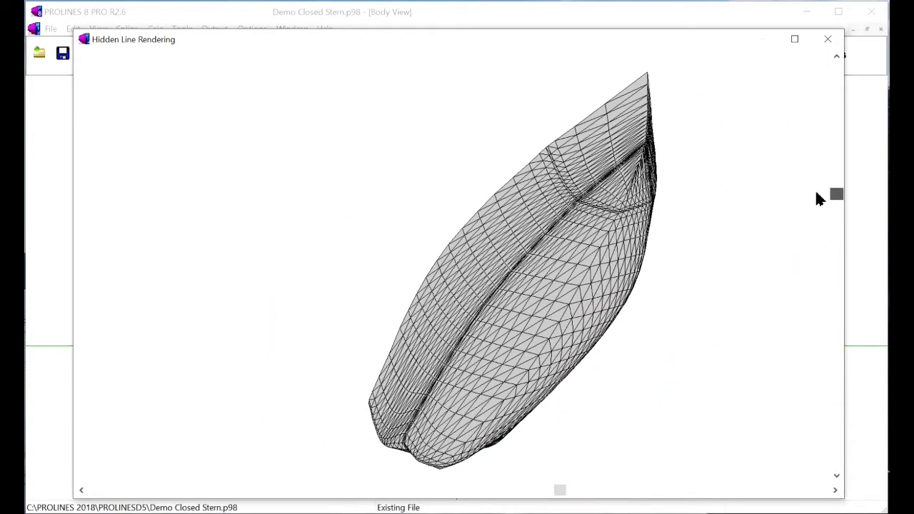
left_click_drag(819, 199, 818, 200)
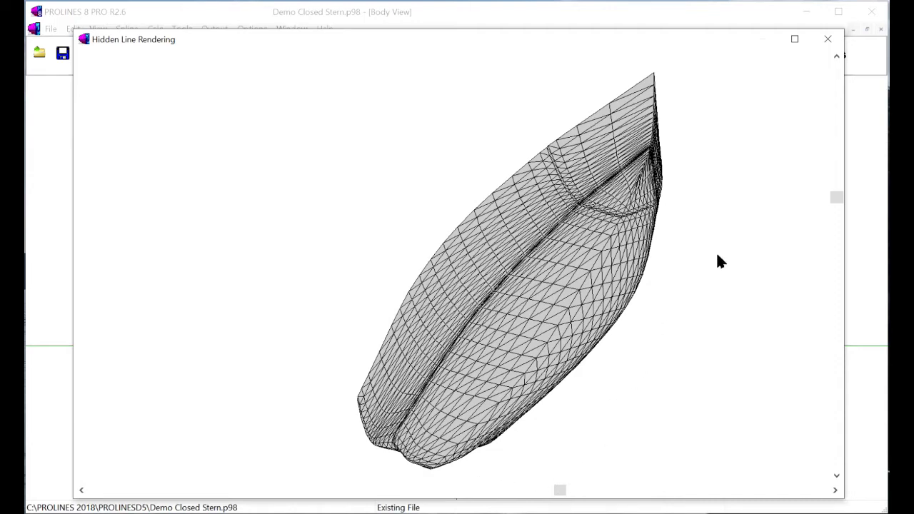
left_click(828, 39)
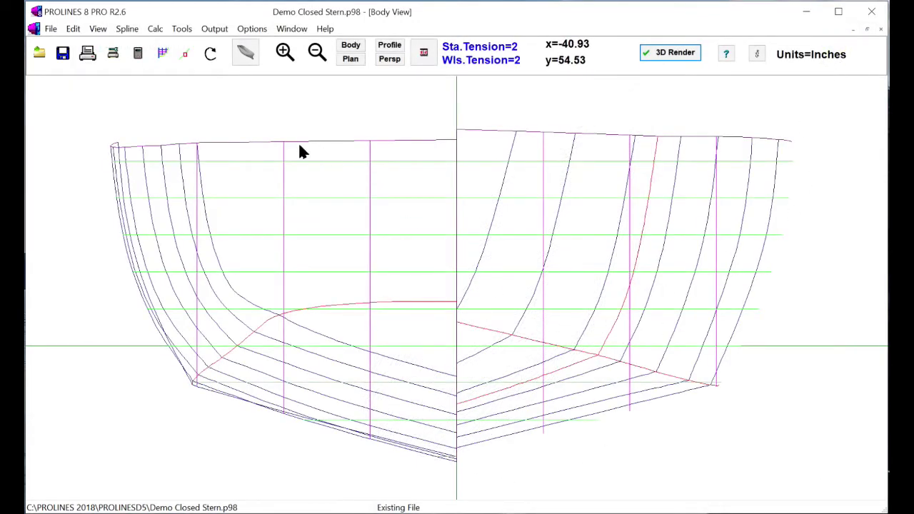
Step: Undo the chine vertex moves and the horizontal chine break, and check the sections with the vertex net briefly hidden
left_click(212, 56)
left_click(211, 56)
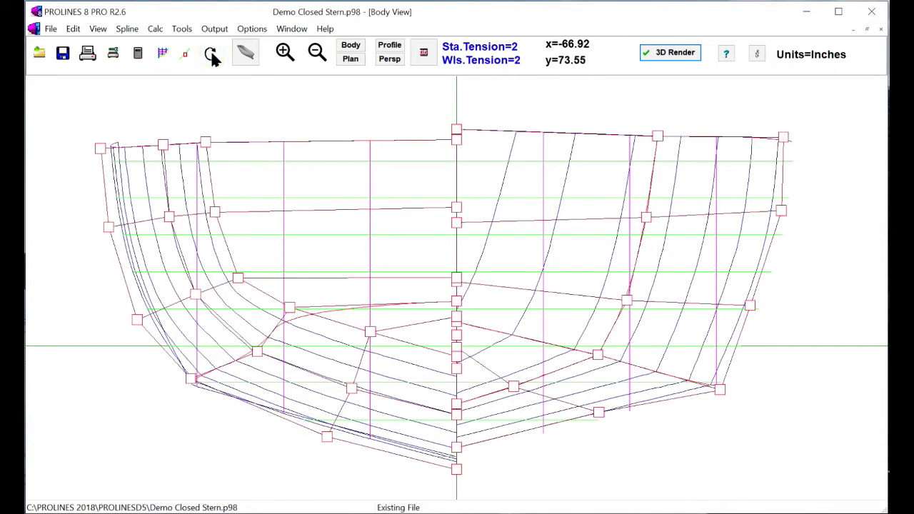
left_click(211, 56)
left_click(211, 56)
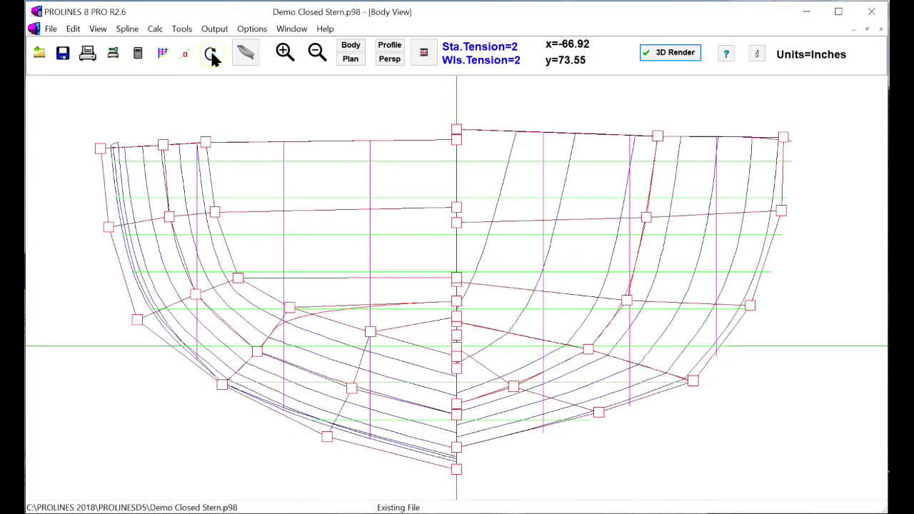
left_click(212, 56)
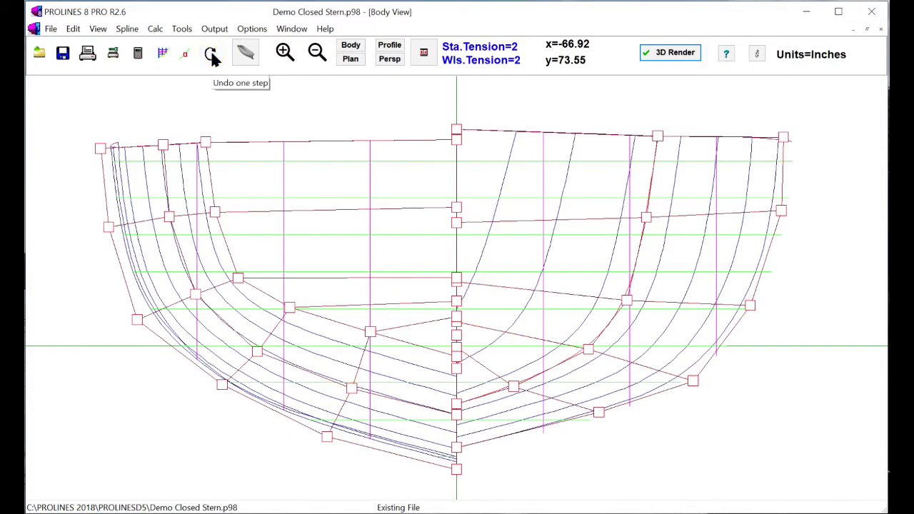
left_click(184, 57)
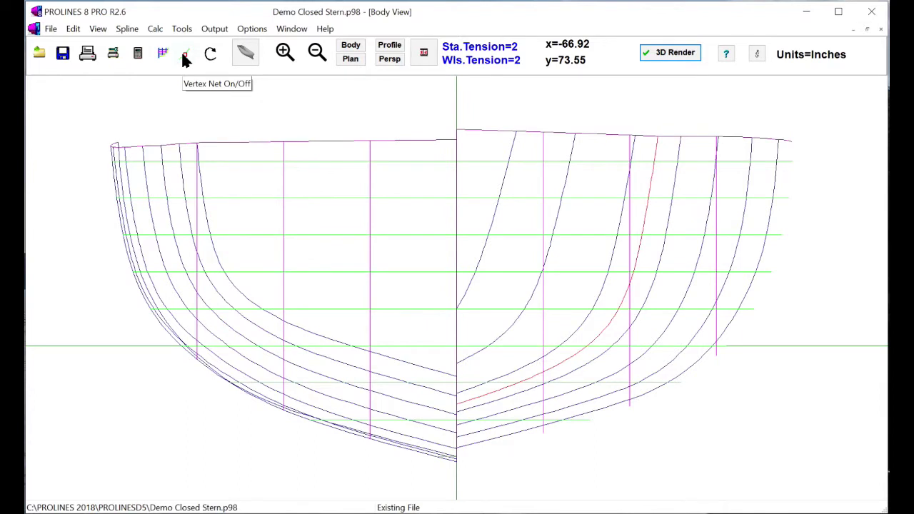
left_click(185, 57)
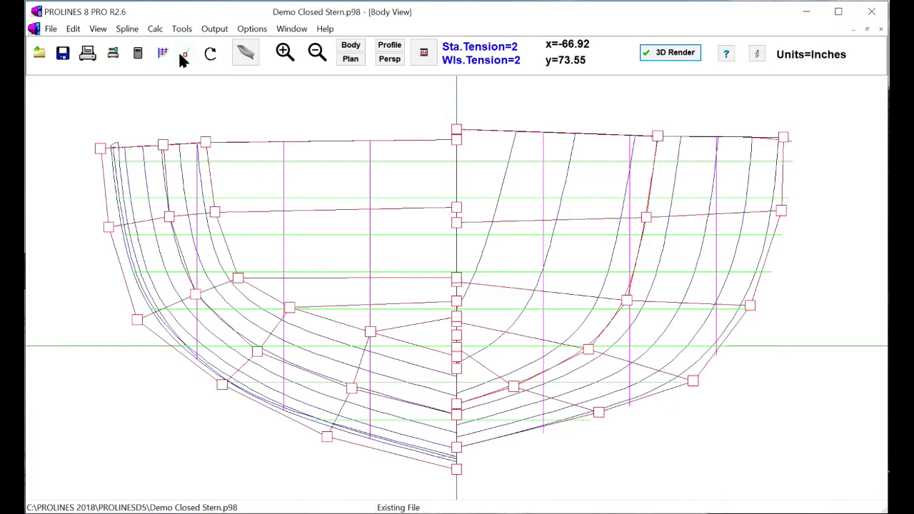
Step: Open the visual vertex spreadsheet and view vertex column 0 in profile, returning to the body view
left_click(72, 32)
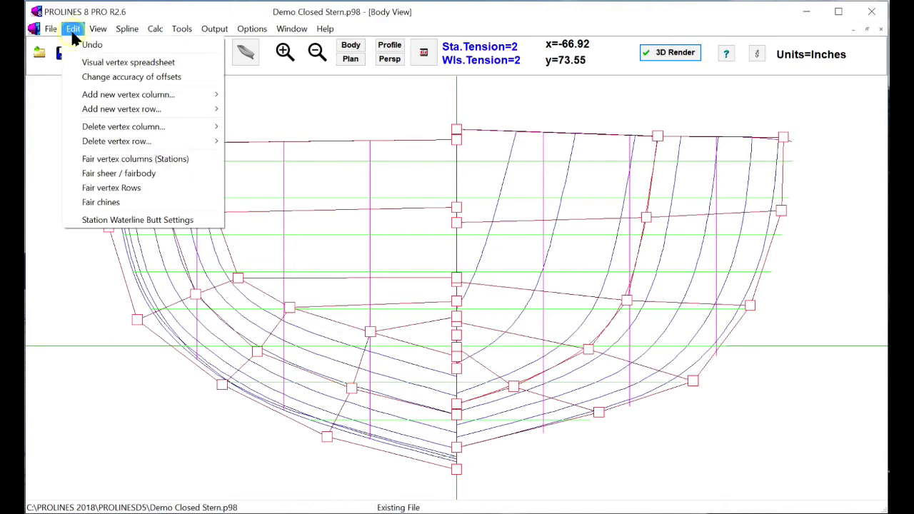
left_click(114, 64)
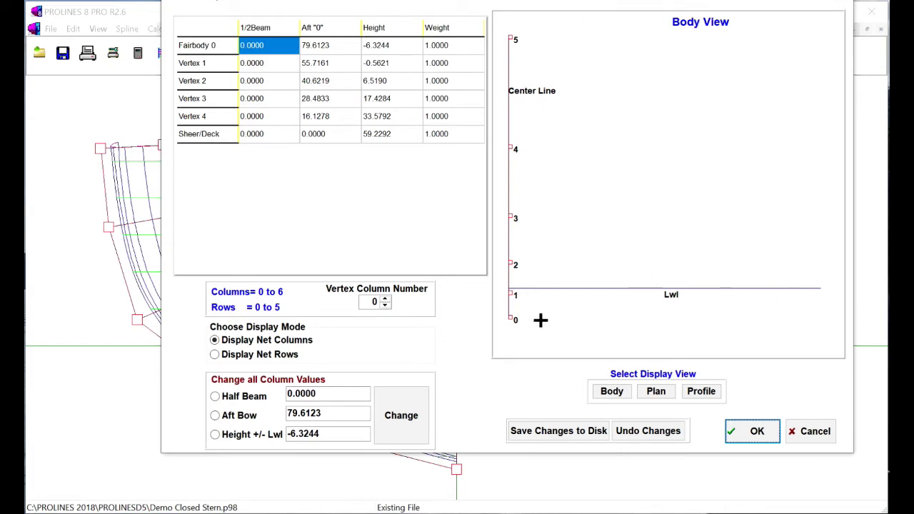
left_click(700, 394)
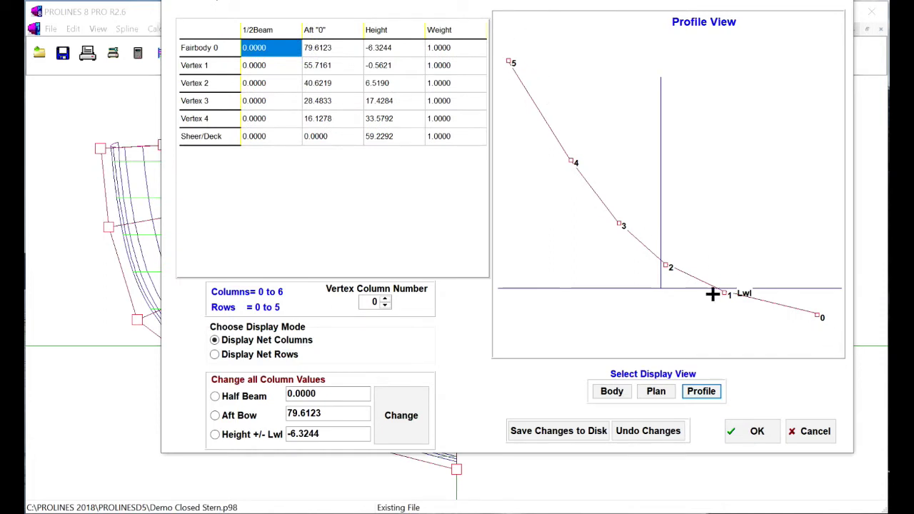
left_click(614, 395)
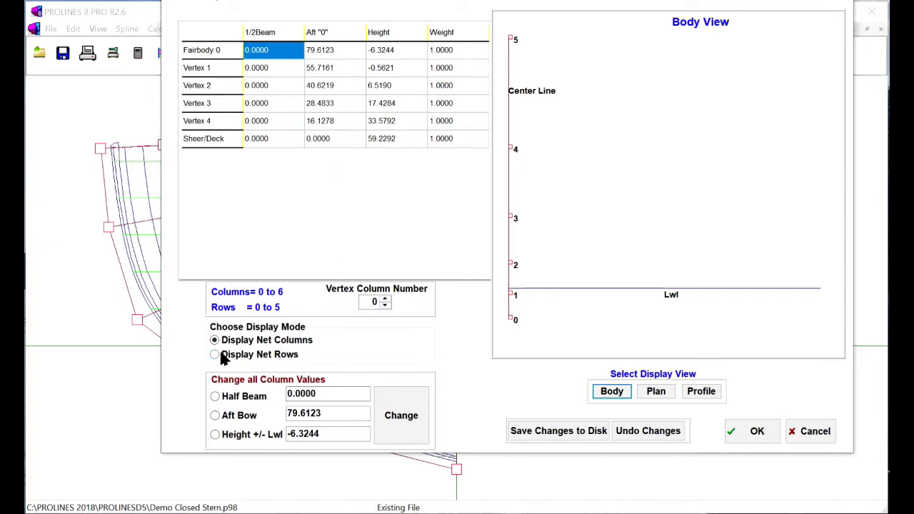
Step: Examine the net columns in the spreadsheet's body view, stepping up to column 6 and back to column 0
left_click(386, 300)
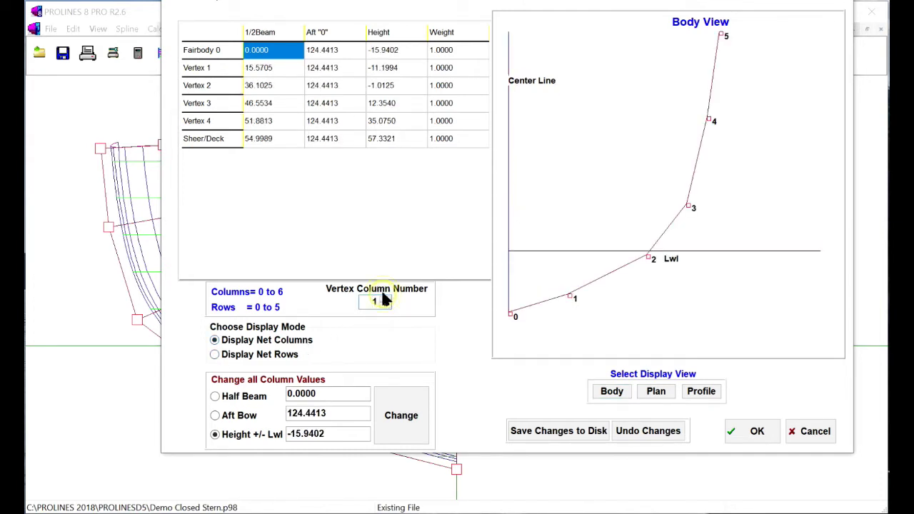
left_click(385, 299)
left_click(385, 300)
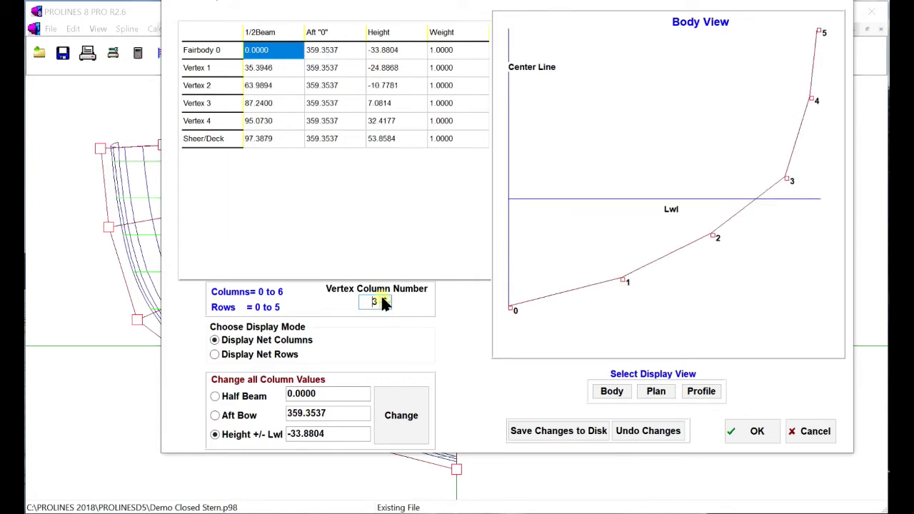
left_click(386, 300)
left_click(386, 300)
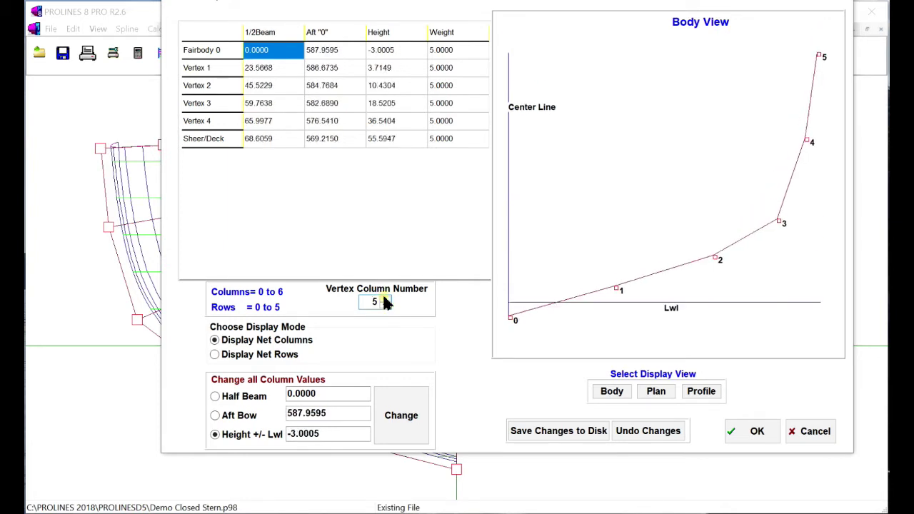
left_click(385, 300)
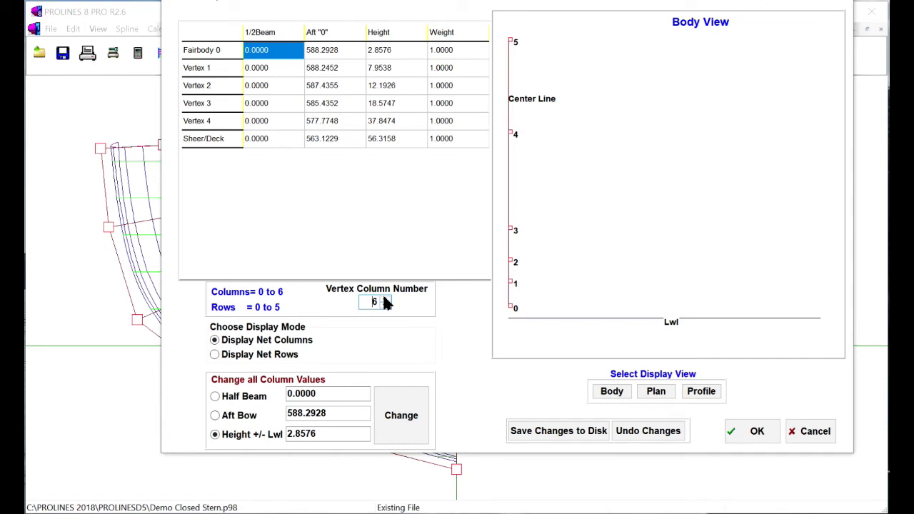
left_click(385, 304)
left_click(386, 304)
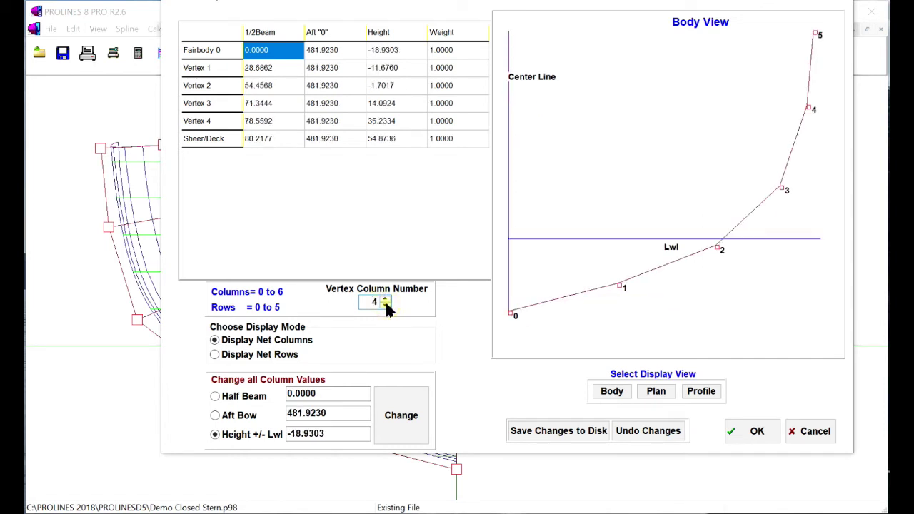
left_click(386, 304)
left_click(385, 304)
left_click(386, 304)
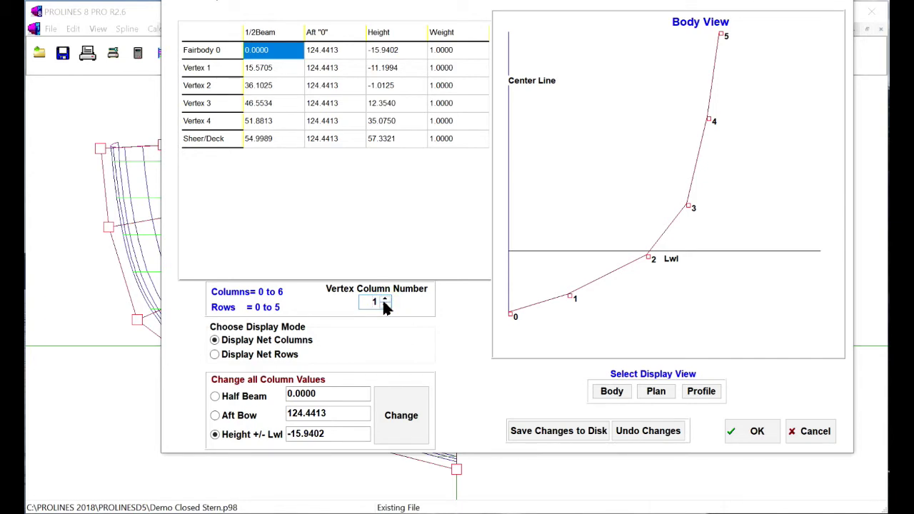
left_click(386, 300)
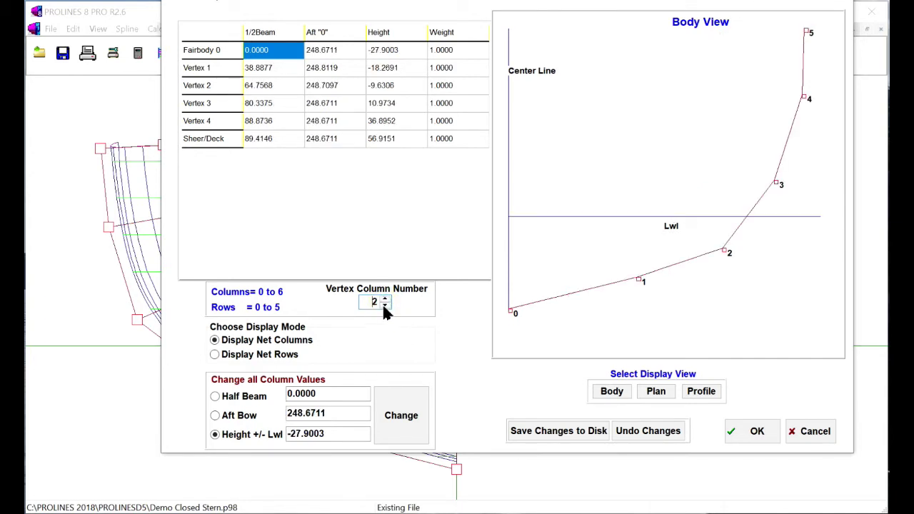
left_click(385, 305)
left_click(385, 305)
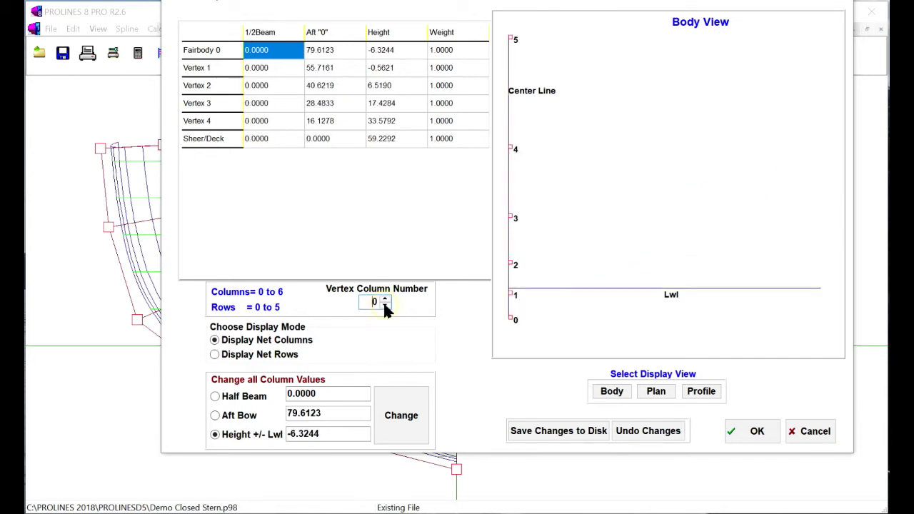
Step: Move vertex 1 of vertex column 1 outward and slightly down in the body view, to about 19.93 half beam and -11.62 height
left_click(386, 301)
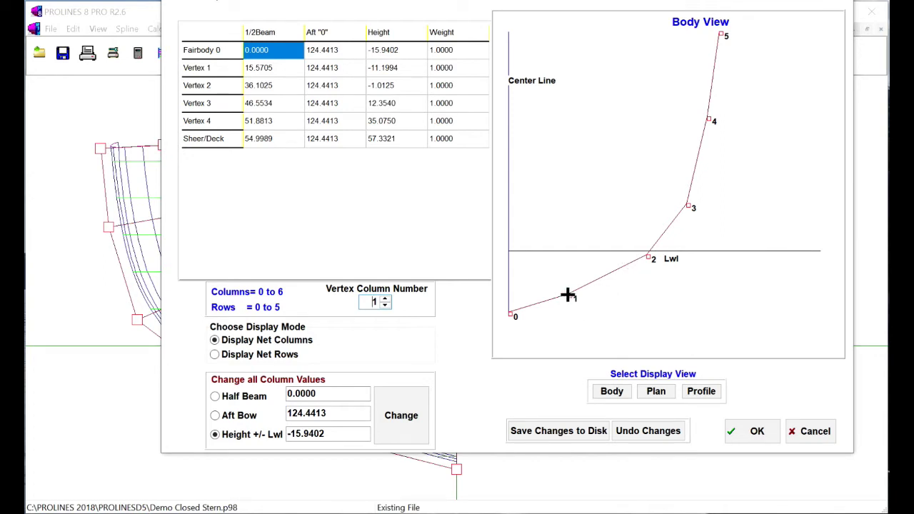
left_click_drag(568, 295, 584, 300)
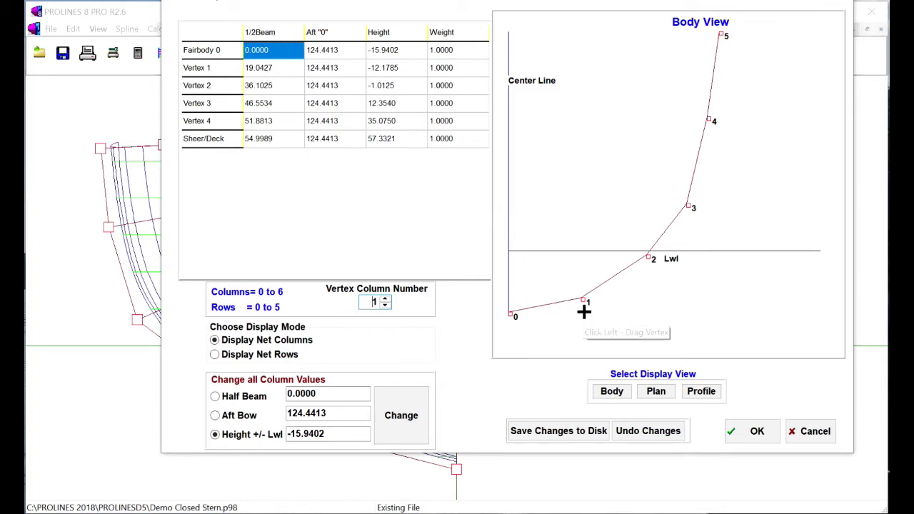
left_click_drag(583, 300, 588, 298)
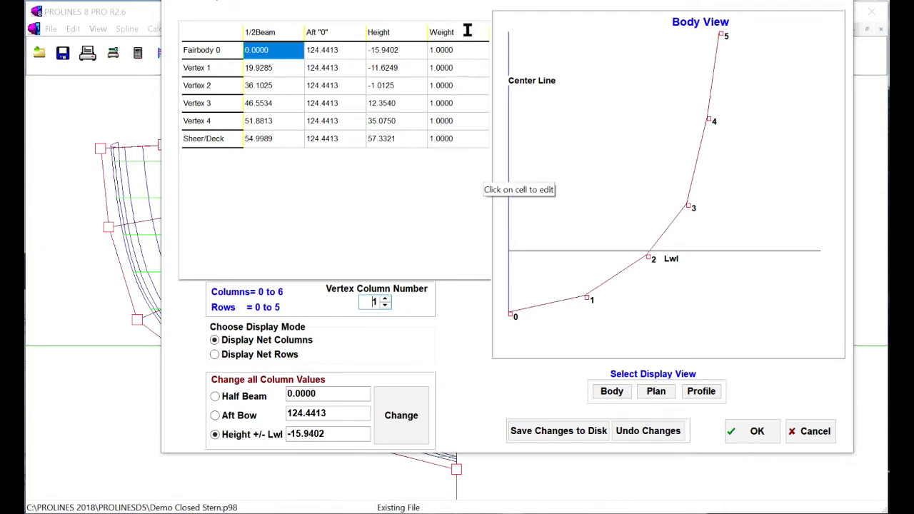
Step: Set the weight of vertex 2 in column 1 to 20 and accept the spreadsheet changes
left_click_drag(457, 4, 442, 46)
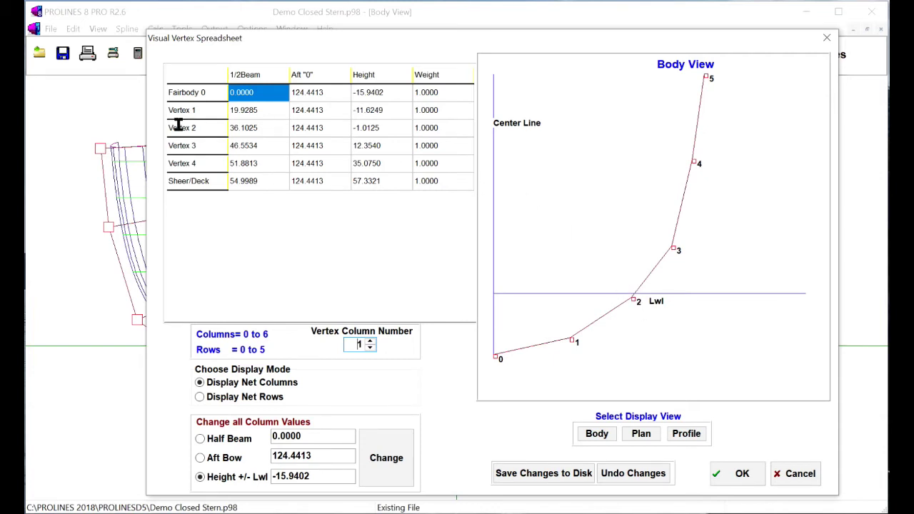
left_click(455, 127)
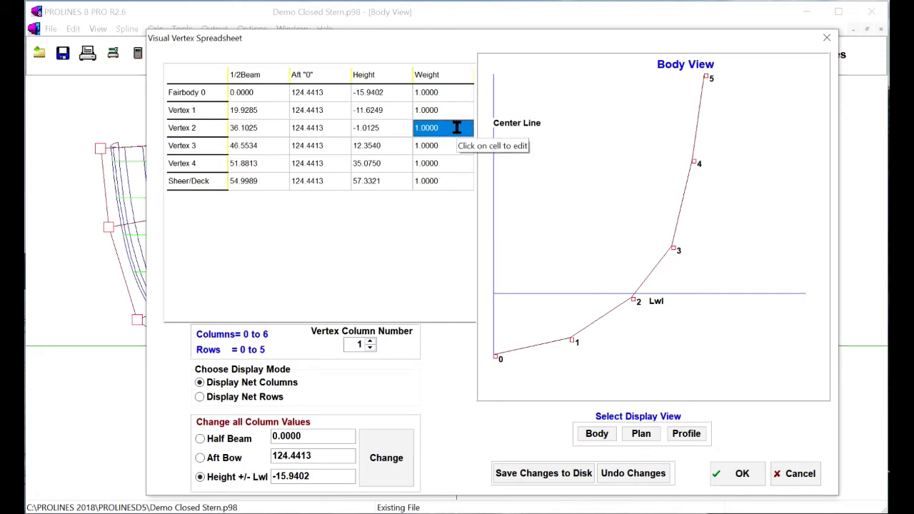
type("20")
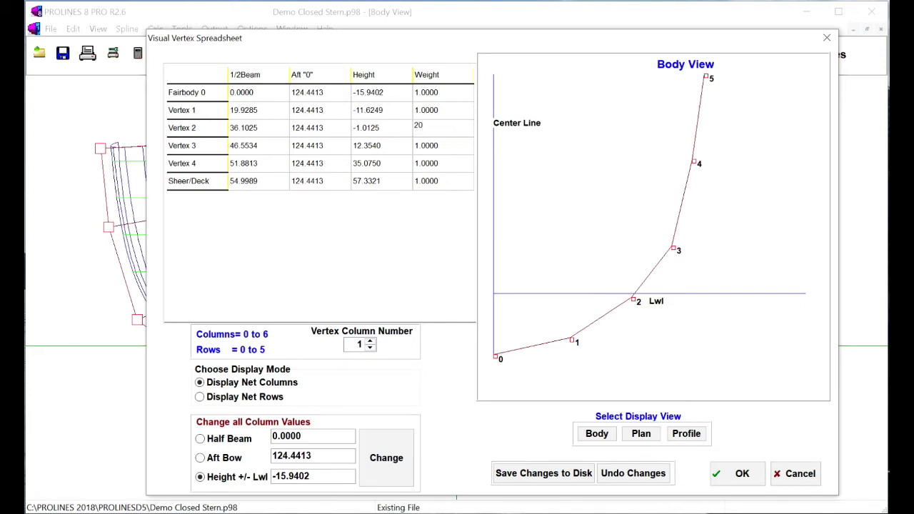
left_click(741, 475)
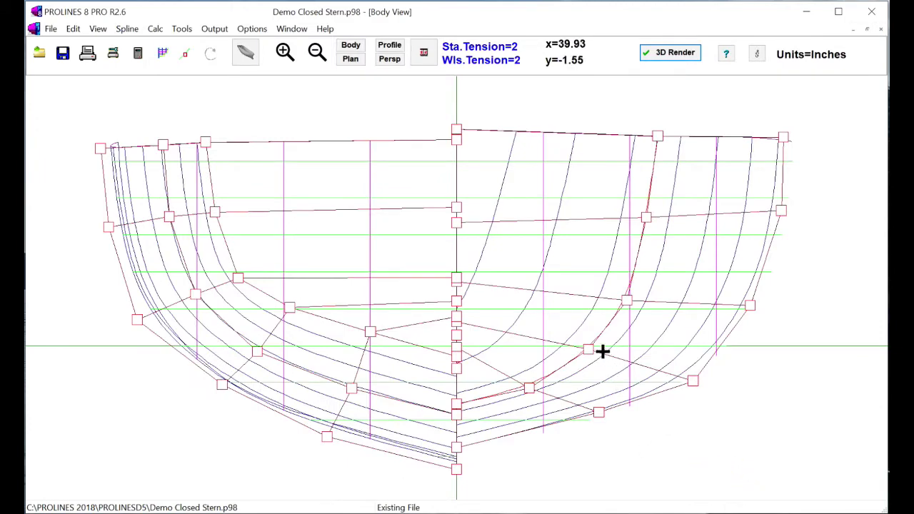
Step: Move the column 1, row 2 vertex outward and down to about 39.82 half beam and -3.21 height, checking its vertex data along the way
left_click_drag(587, 349, 606, 363)
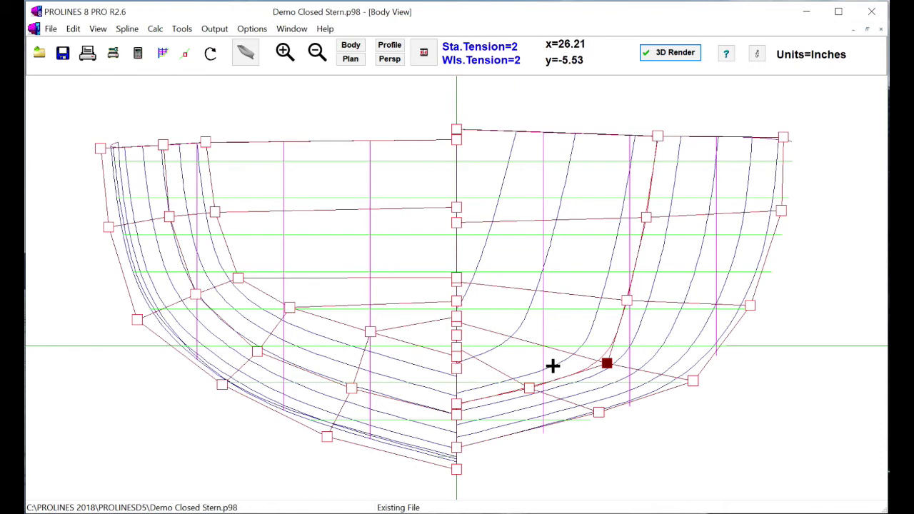
right_click(607, 363)
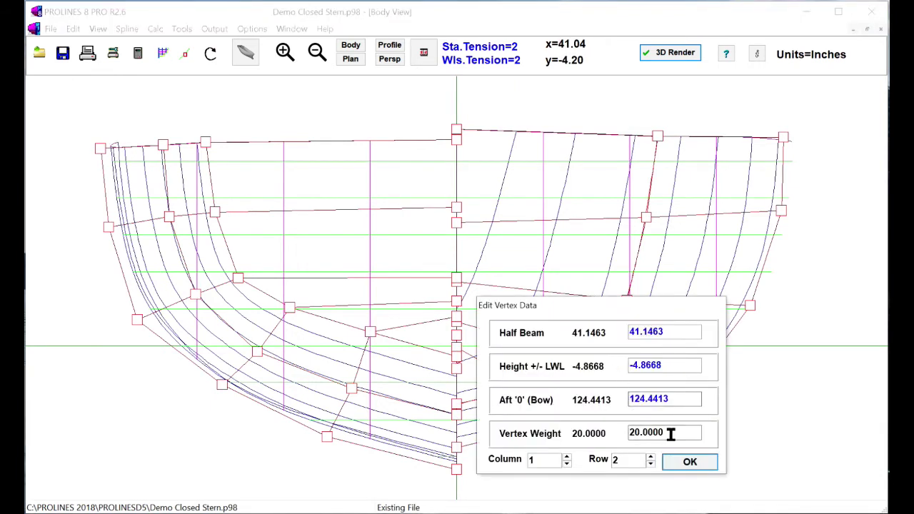
left_click(630, 435)
left_click(690, 461)
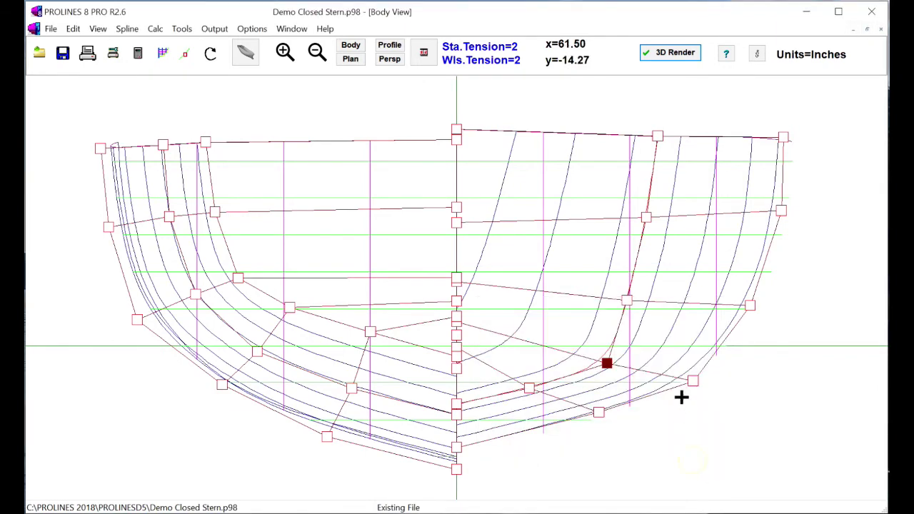
left_click_drag(607, 362, 597, 353)
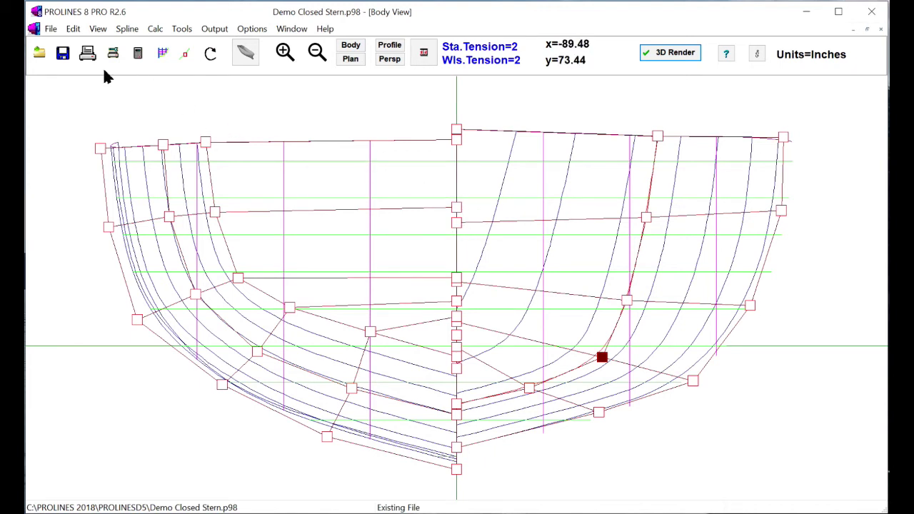
Step: Open the visual vertex spreadsheet in net row display, examine rows 0 through 5, and return to row 2
left_click(73, 29)
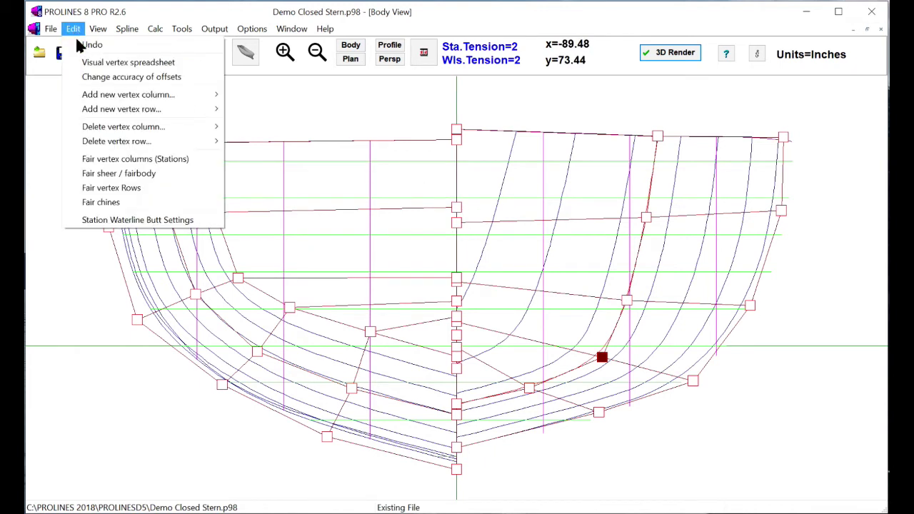
left_click(136, 66)
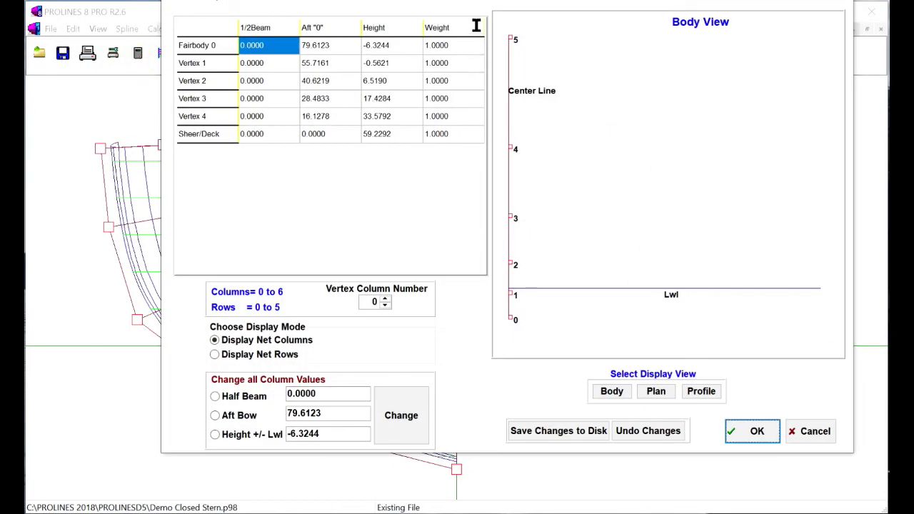
left_click_drag(468, 7, 420, 53)
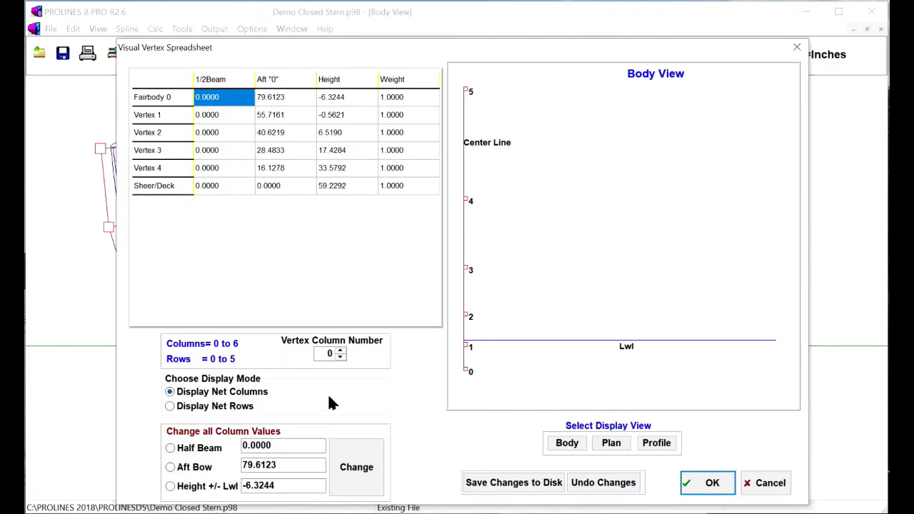
left_click(236, 408)
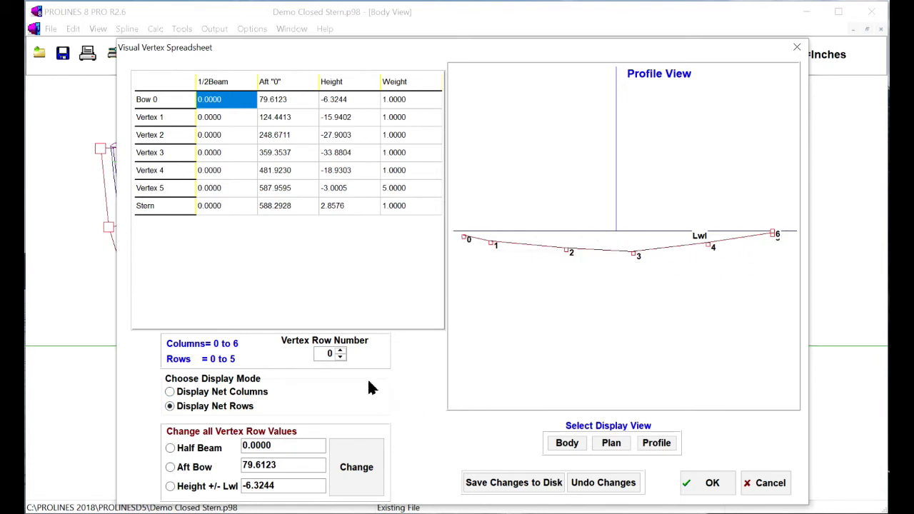
left_click(341, 351)
left_click(342, 352)
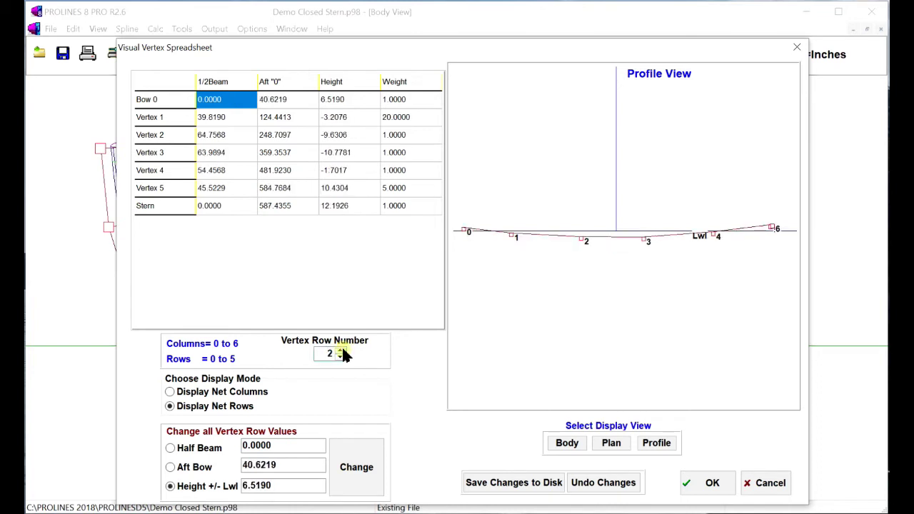
left_click(341, 352)
left_click(341, 351)
left_click(341, 351)
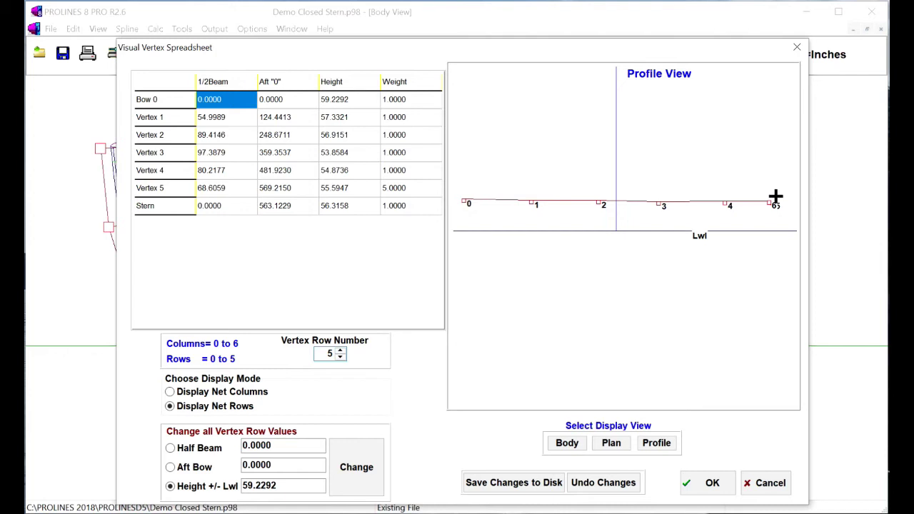
left_click(340, 357)
left_click(341, 356)
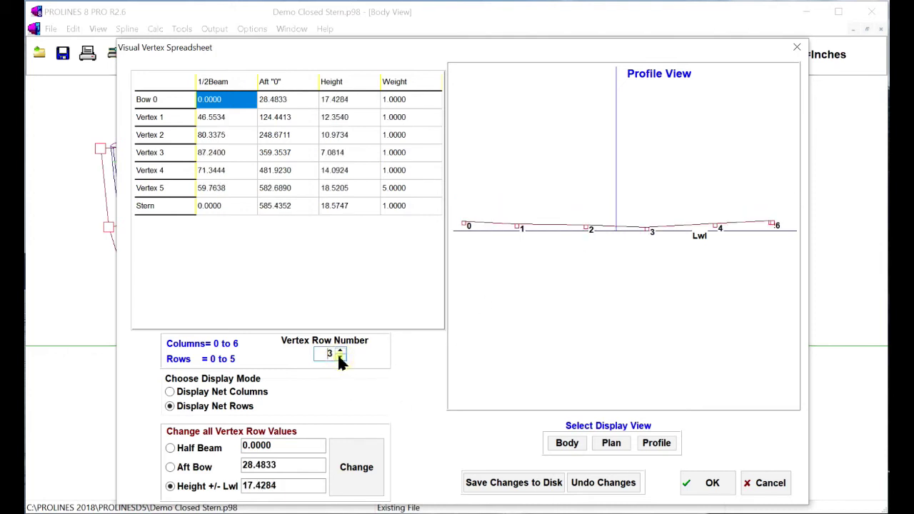
left_click(340, 357)
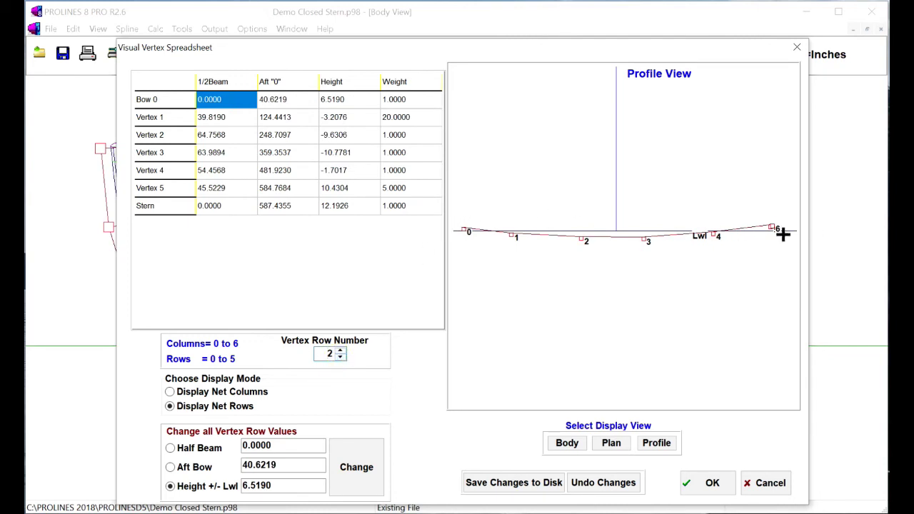
Step: Set the weights of the bow, stern and vertices 2 through 5 in row 2 to 20 and accept the spreadsheet changes
left_click(420, 102)
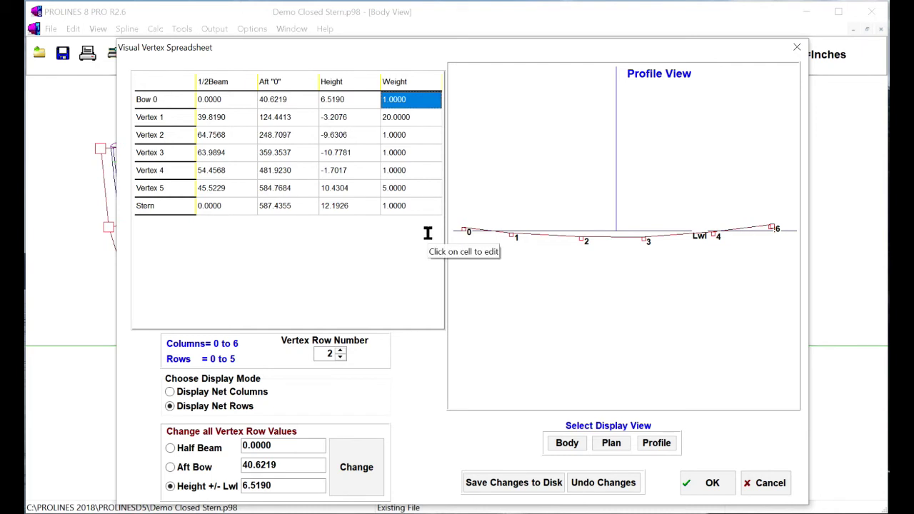
type("20")
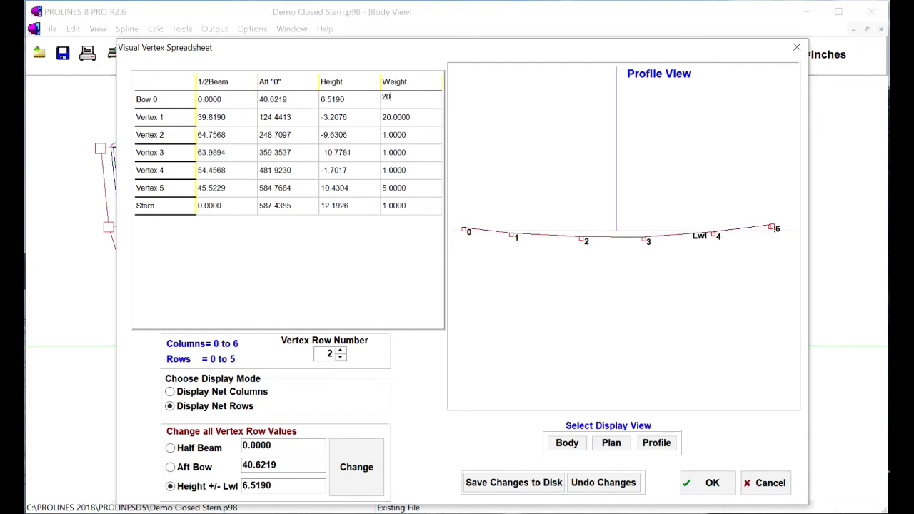
left_click(414, 132)
type("20")
left_click(418, 152)
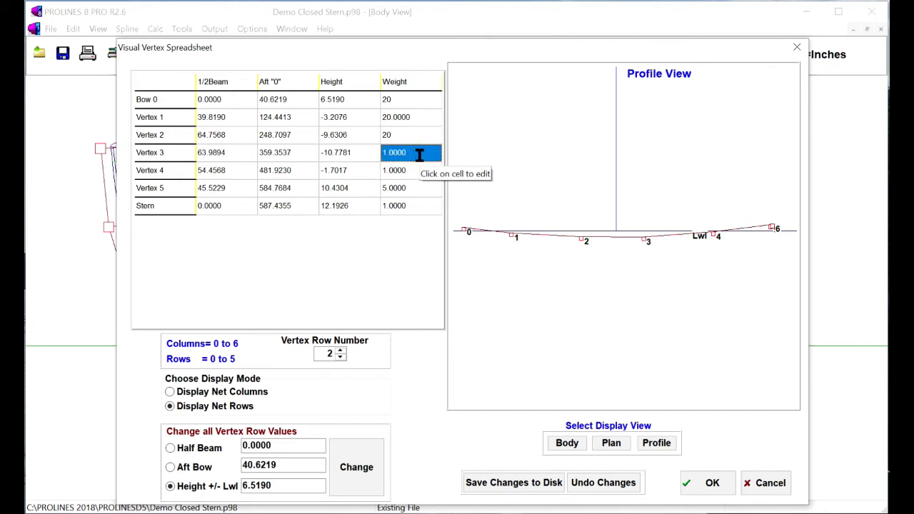
type("20")
left_click(415, 164)
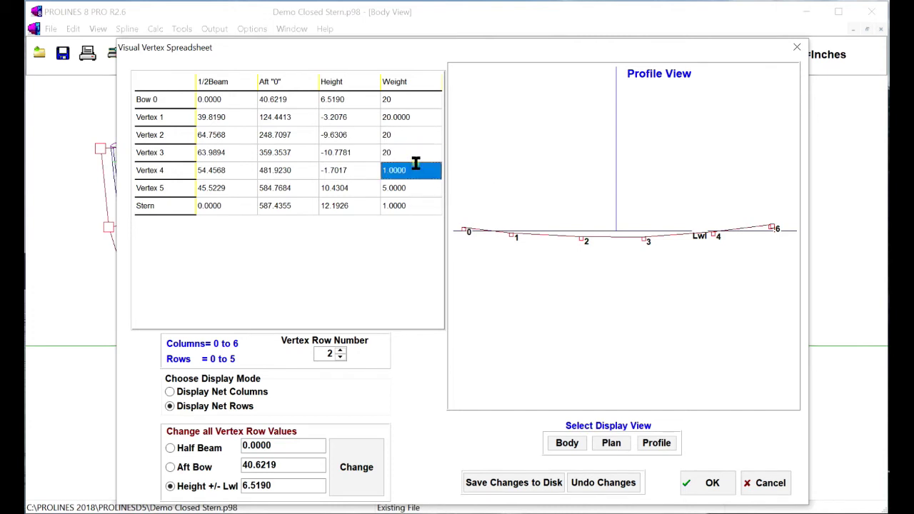
type("20")
left_click(418, 187)
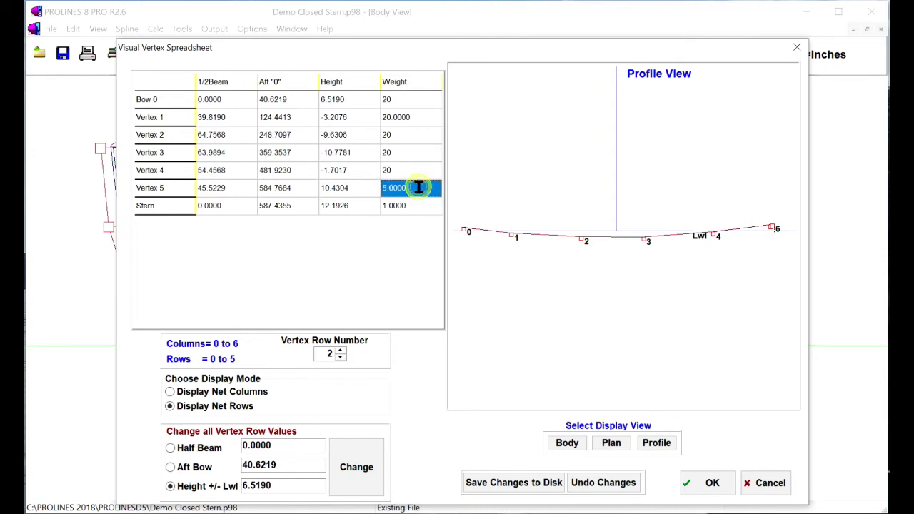
type("20")
left_click(418, 204)
type("2")
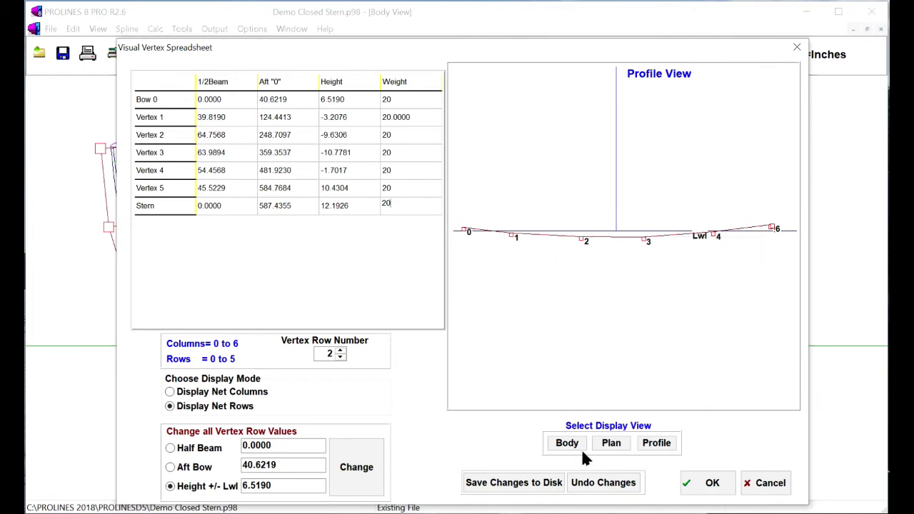
left_click(711, 483)
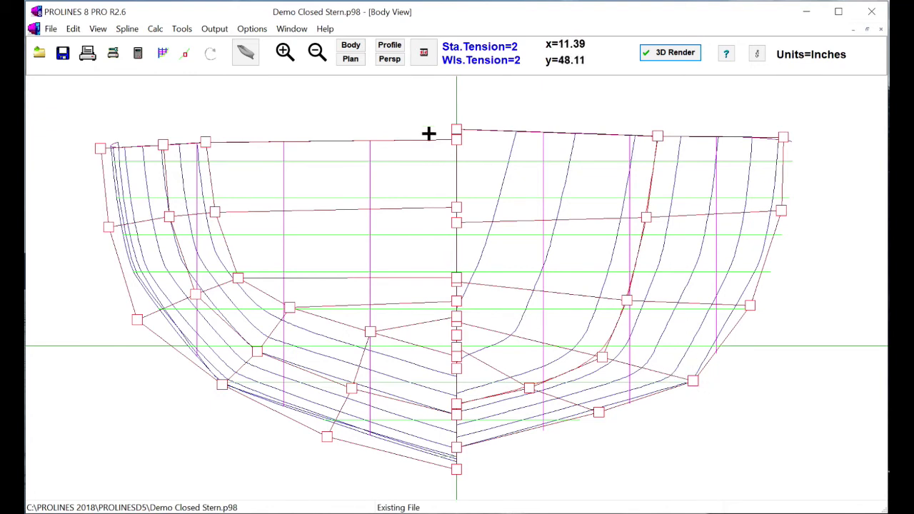
Step: Move the row 2 vertices of columns 2 and 1 outward and down in the body view, to about 74.33 and 44.80 half beam
left_click(185, 55)
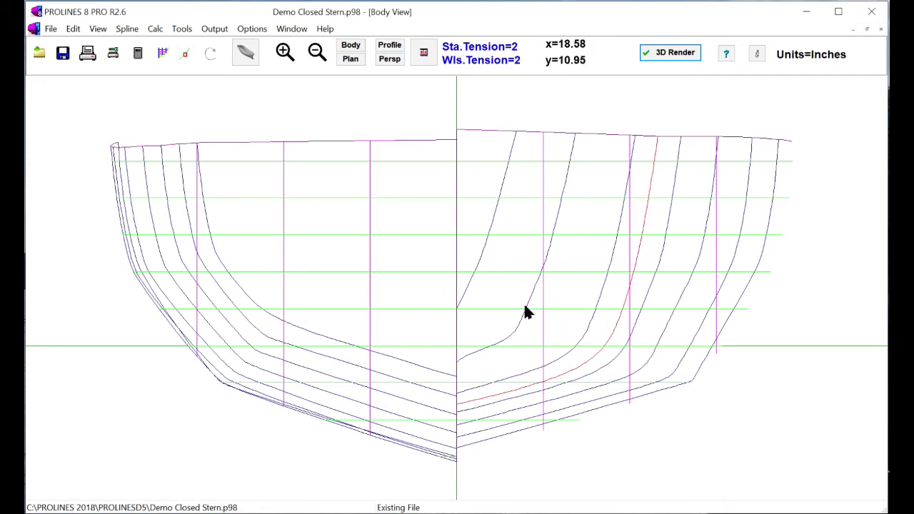
left_click(185, 56)
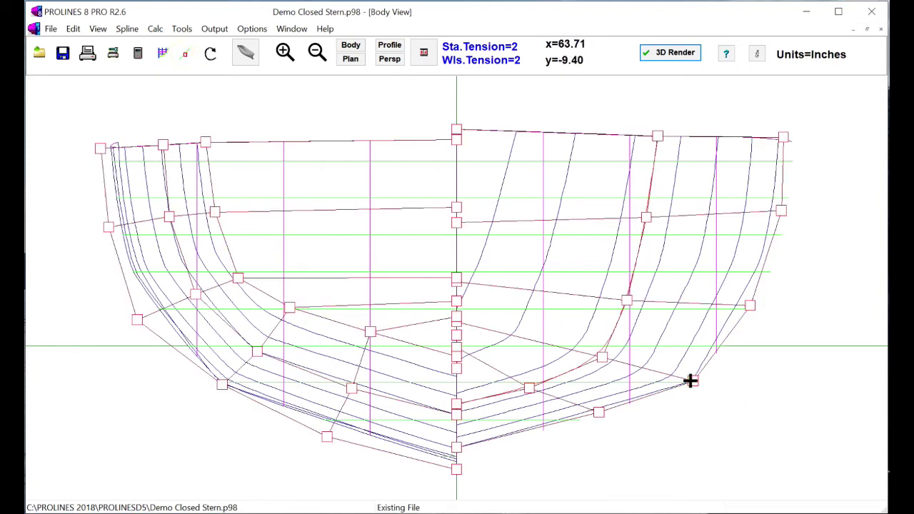
left_click_drag(690, 381, 728, 393)
left_click_drag(601, 358, 619, 366)
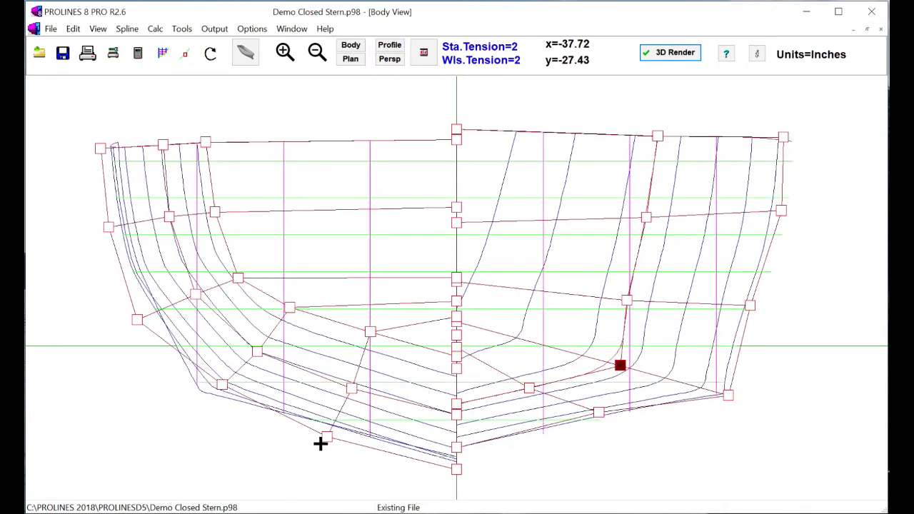
Step: Move the row 2 vertices of columns 3, 4 and 5 outward to about 75.77, 60.95 and 48.45 half beam
left_click(218, 384)
left_click(180, 392)
left_click(251, 350)
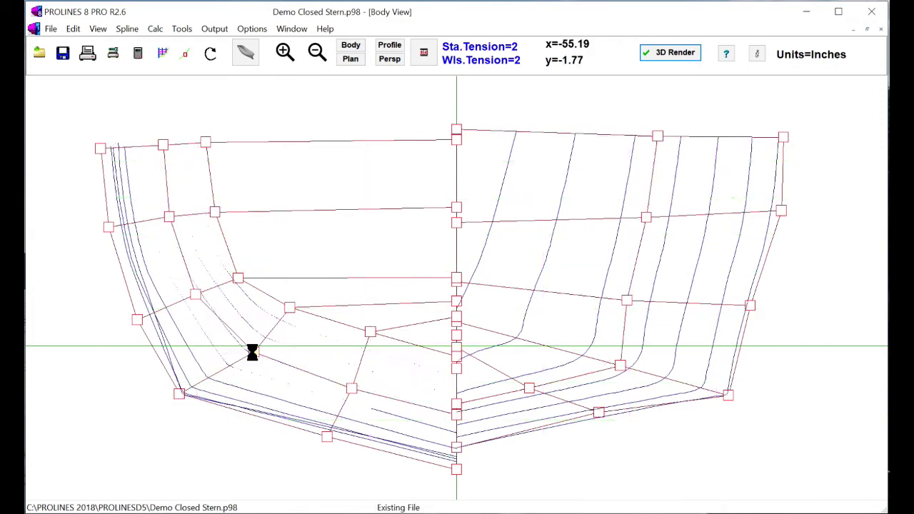
left_click(235, 350)
left_click_drag(289, 308, 279, 315)
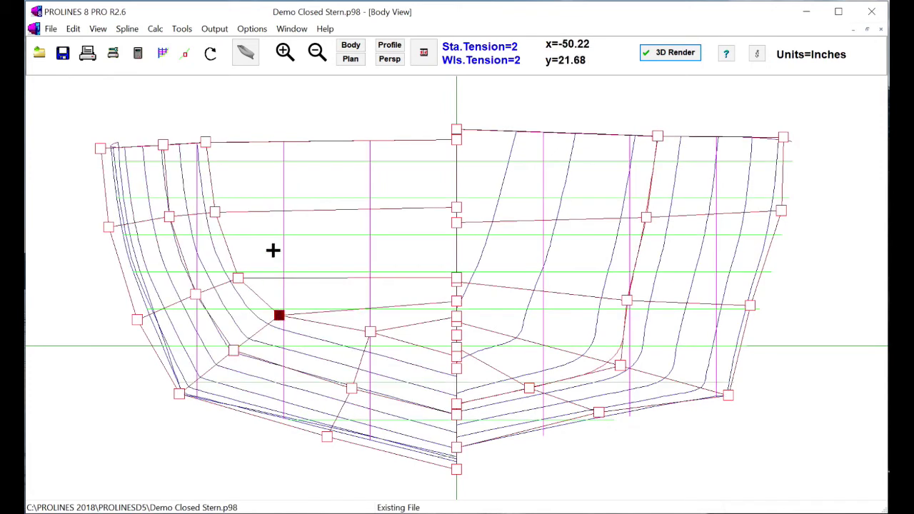
Step: Render the hull in 3D with hidden lines, rotate it to examine the chine from above and below, and close the rendering
left_click(250, 54)
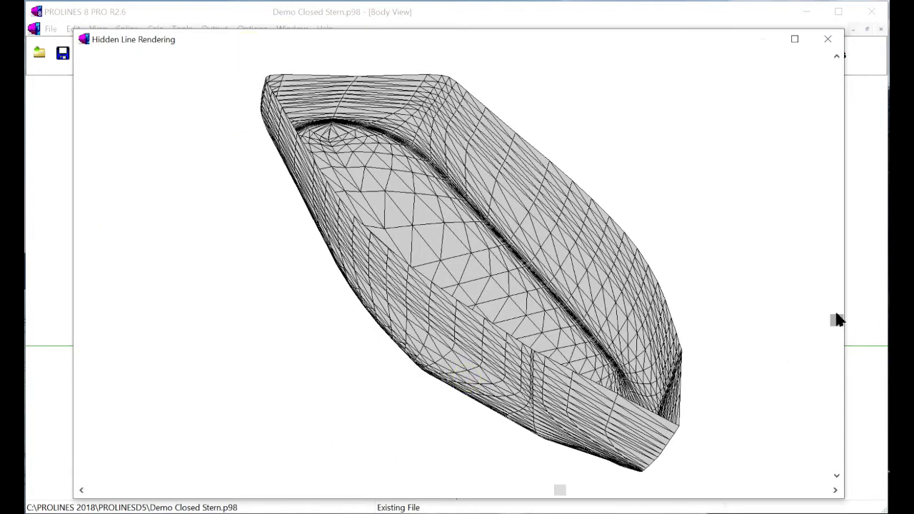
left_click_drag(837, 321, 836, 300)
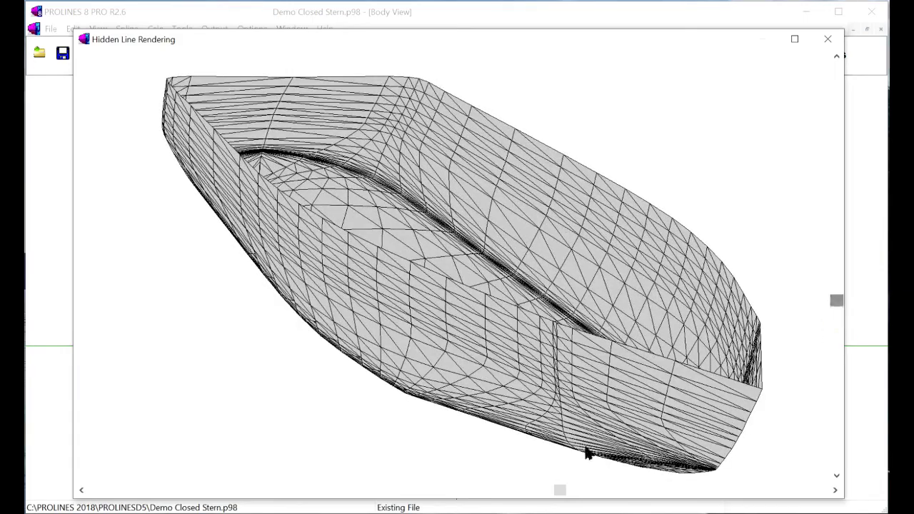
left_click_drag(558, 493, 592, 455)
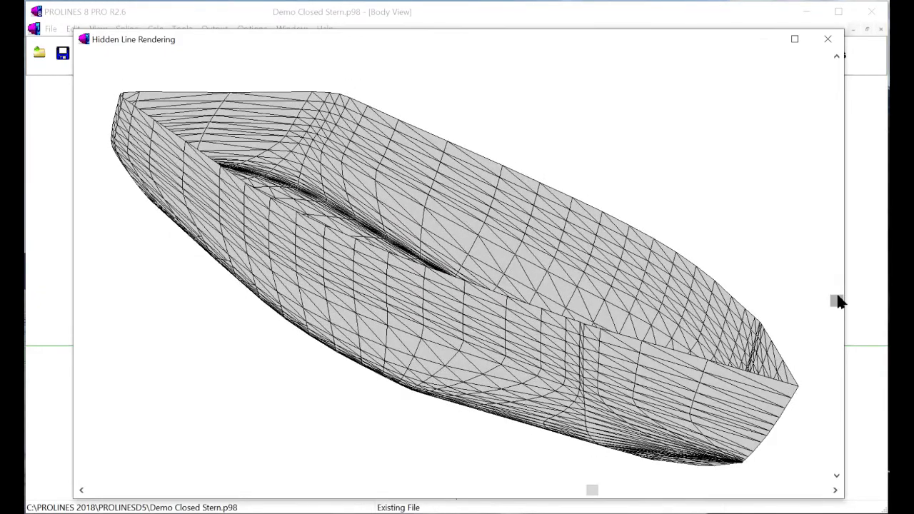
left_click_drag(835, 300, 836, 219)
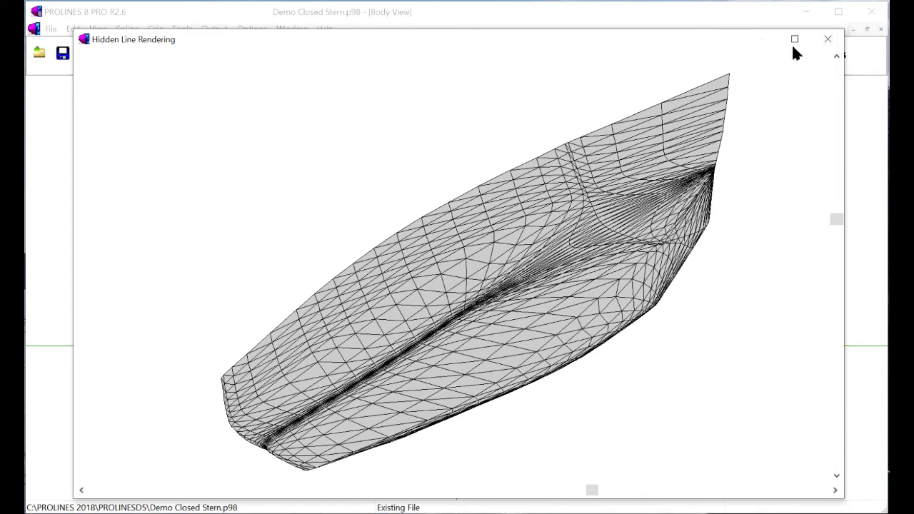
left_click(827, 39)
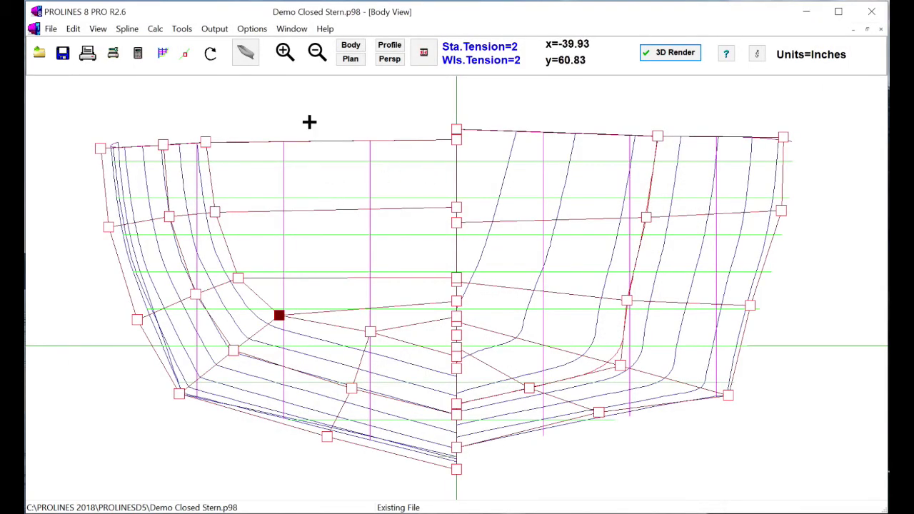
Step: Open the visual vertex spreadsheet and set the weight of vertex 2 to 1 in columns 0 and 1
left_click(73, 28)
left_click(97, 62)
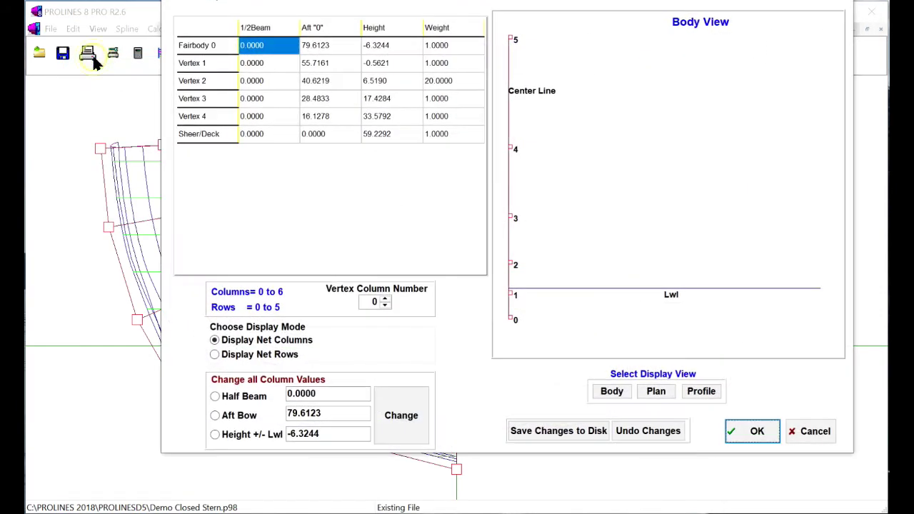
left_click(462, 79)
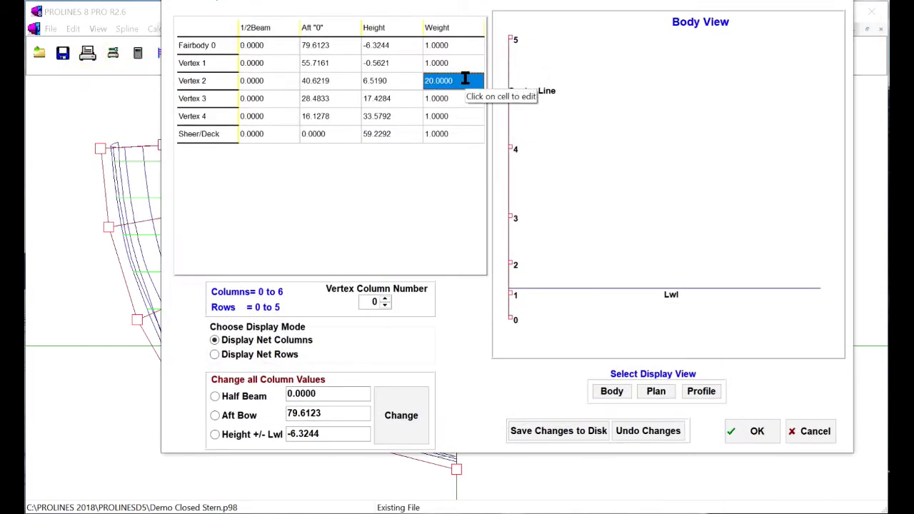
type("1")
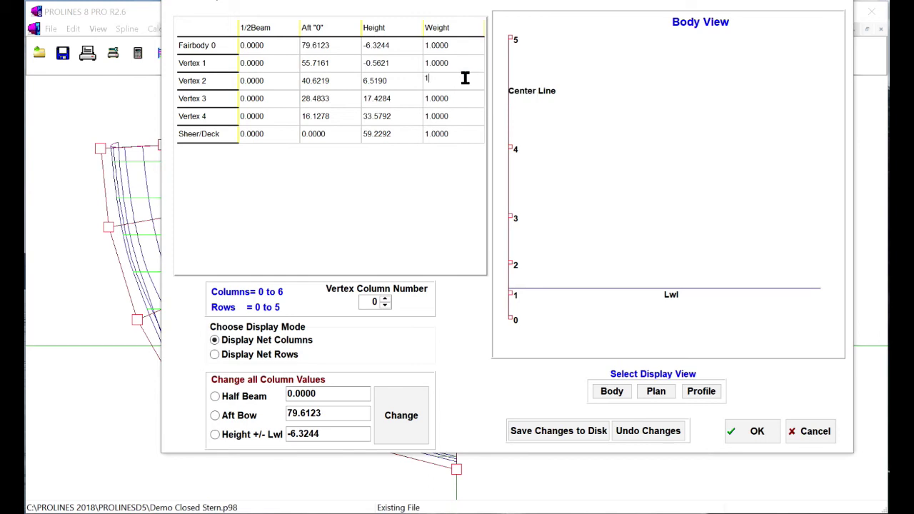
key("Up")
left_click(385, 299)
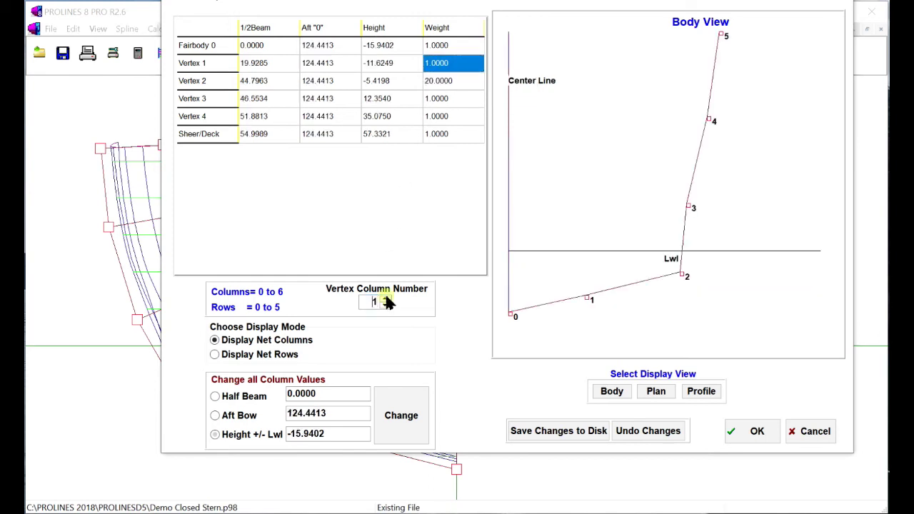
left_click(464, 84)
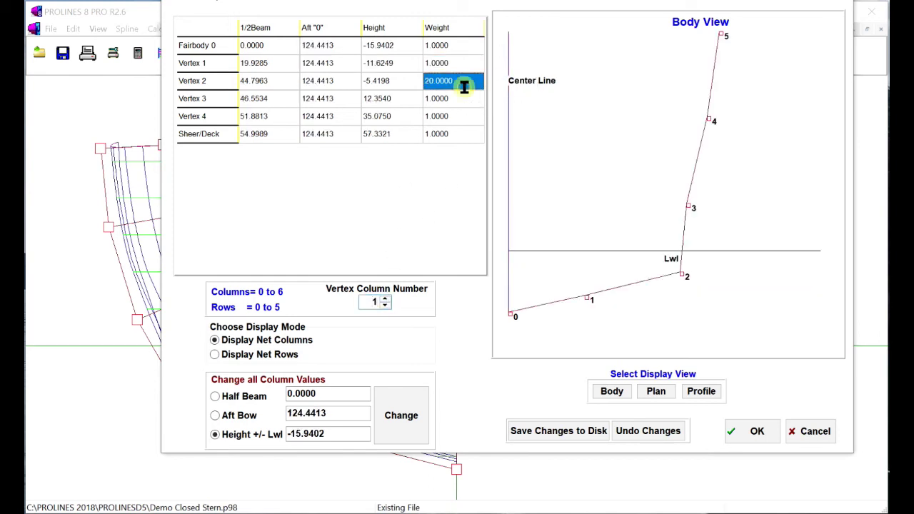
type("1")
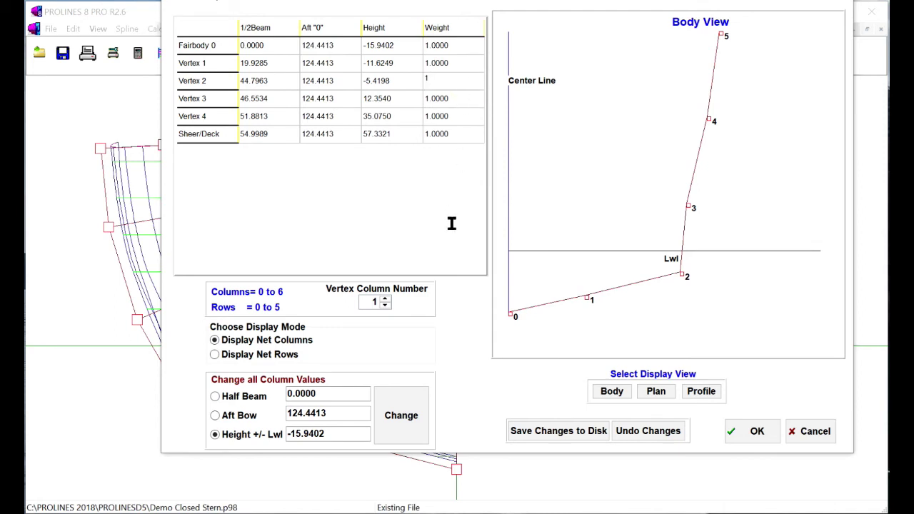
Step: Set the weight of vertex 2 to 1 in columns 2, 3 and 4
left_click(385, 298)
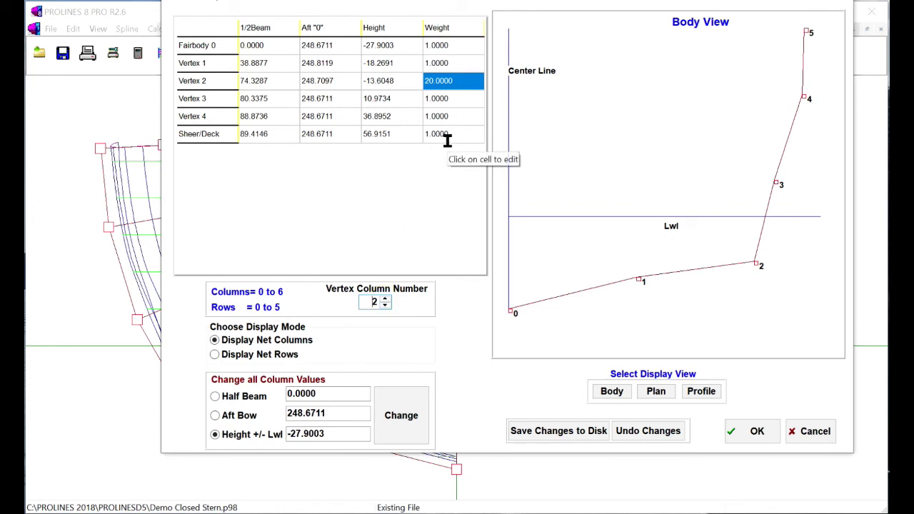
left_click(462, 85)
type("1")
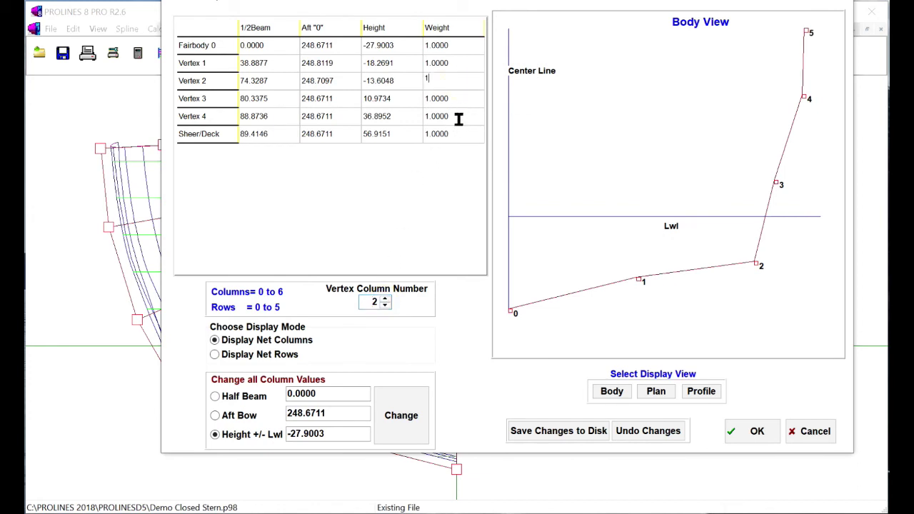
left_click(385, 298)
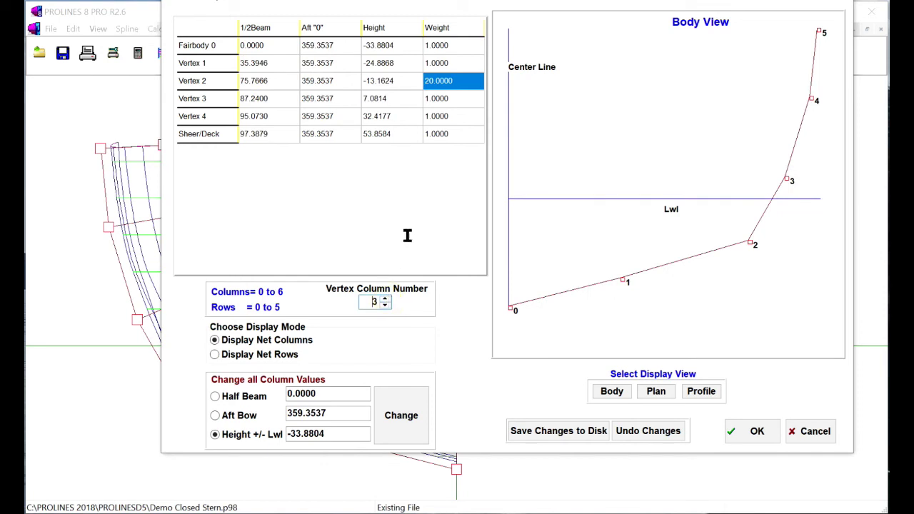
left_click(463, 85)
type("1")
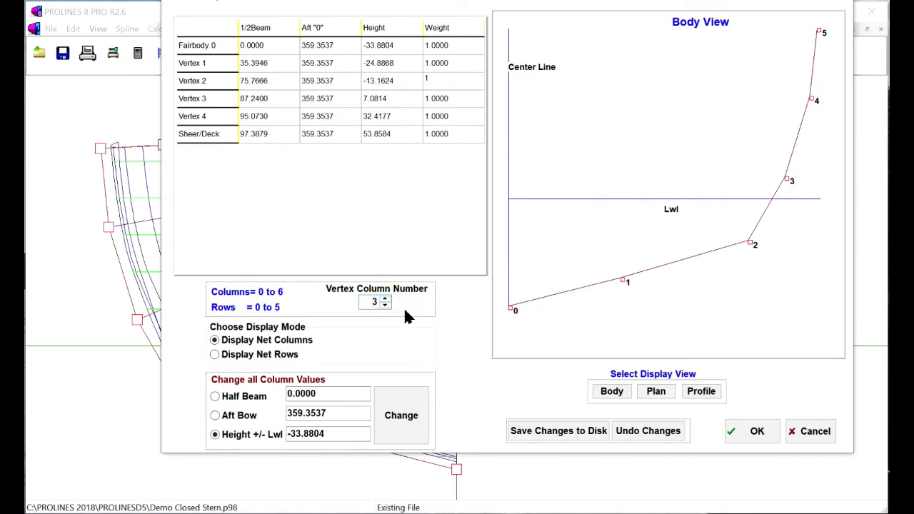
left_click(386, 298)
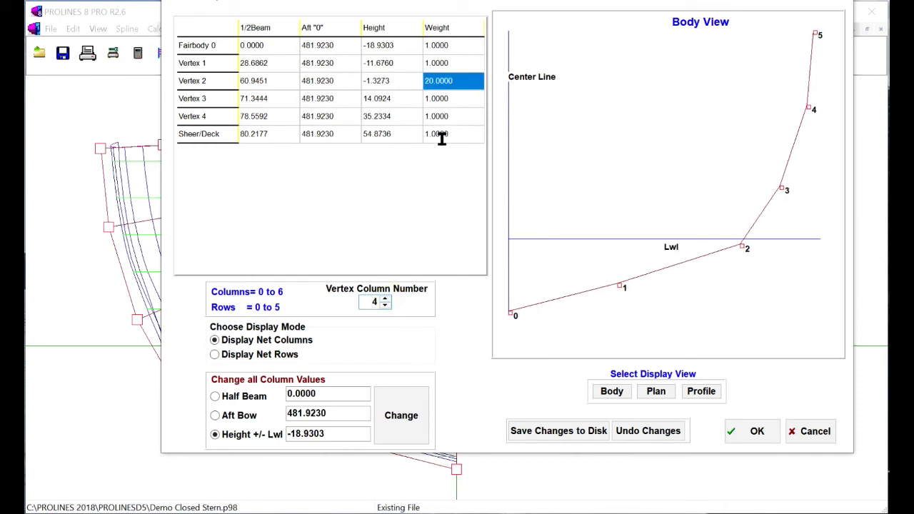
left_click(462, 85)
type("1")
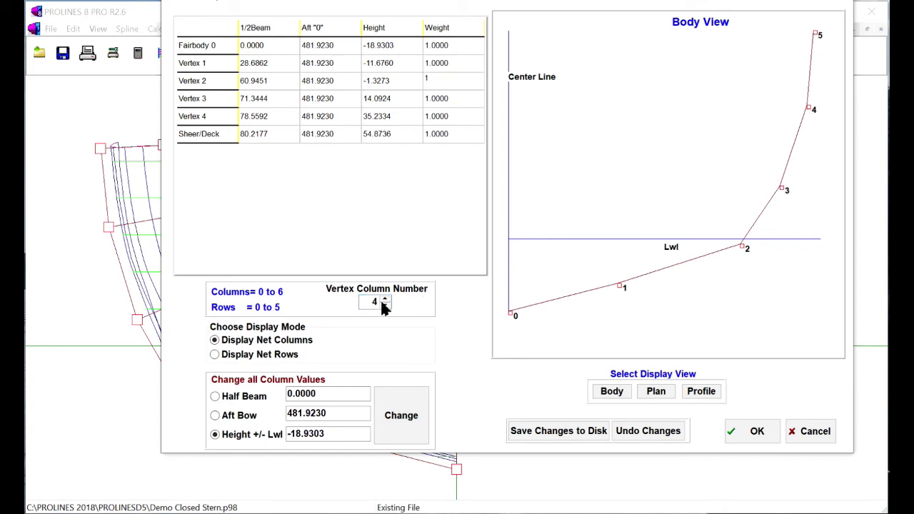
Step: Set the weight of vertex 2 to 1 in columns 5 and 6 and accept the spreadsheet changes
left_click(386, 299)
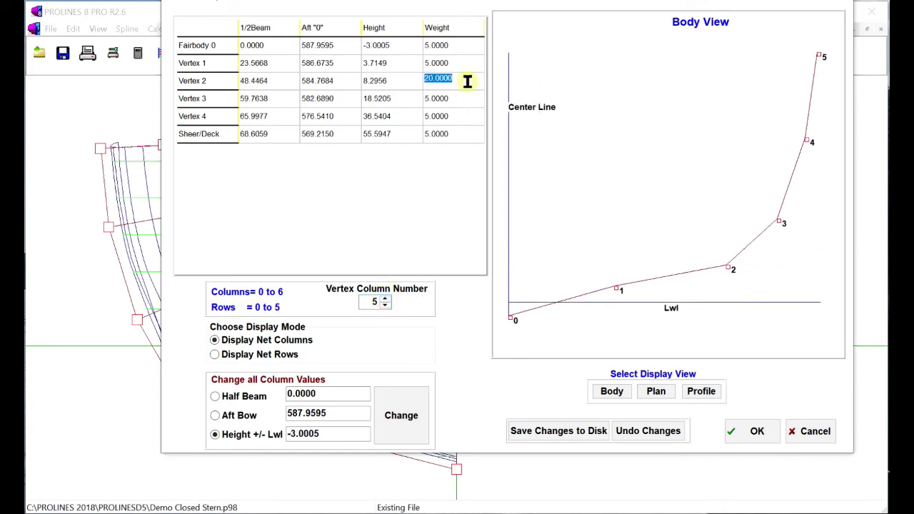
type("1")
left_click(385, 298)
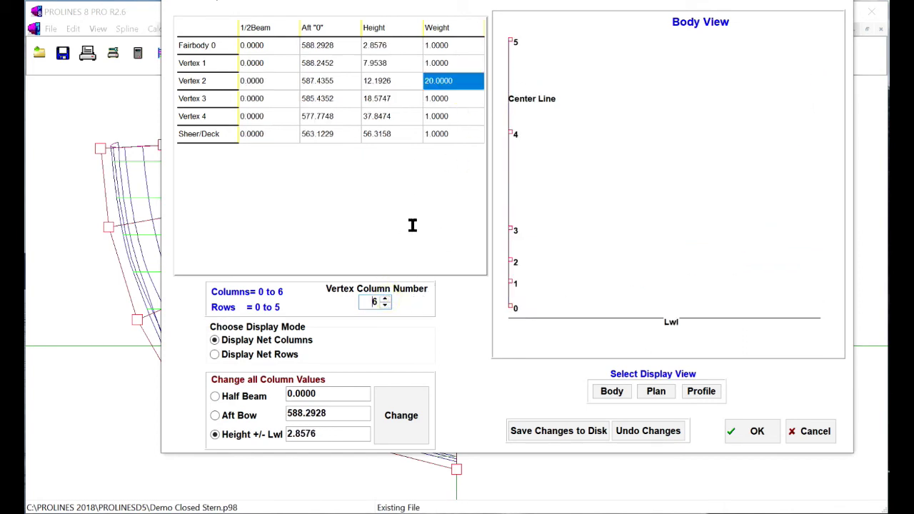
type("1")
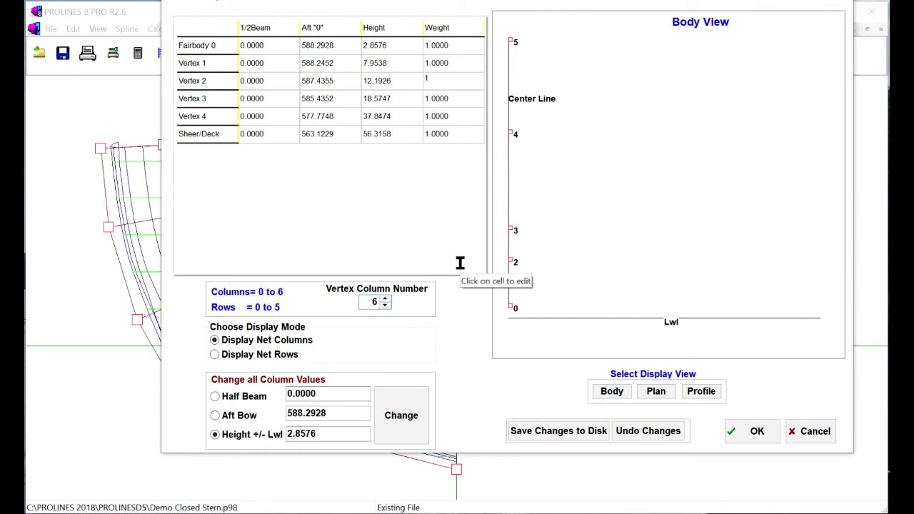
left_click(762, 432)
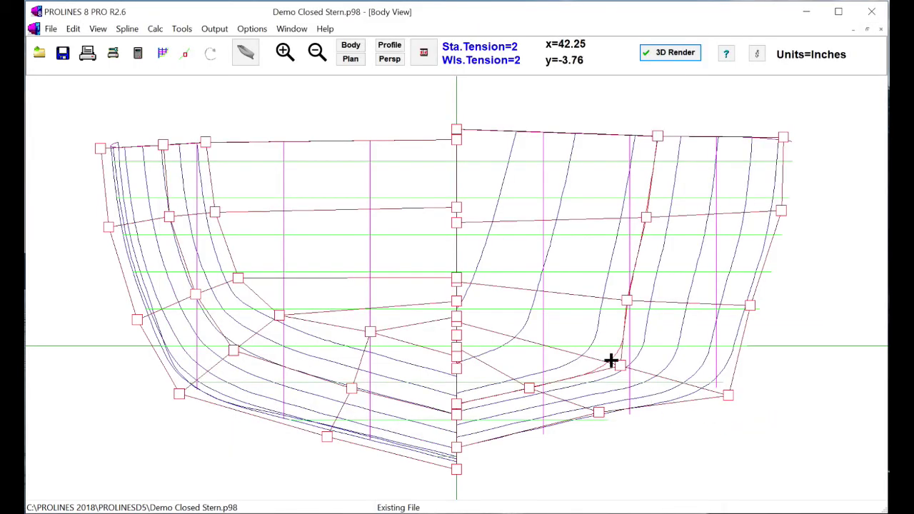
Step: Round the bilge by moving both forward row 2 vertices inboard, lowering the forward row 1 midship vertex, and moving the aft row 2 midship vertex slightly inboard
left_click_drag(619, 365, 584, 357)
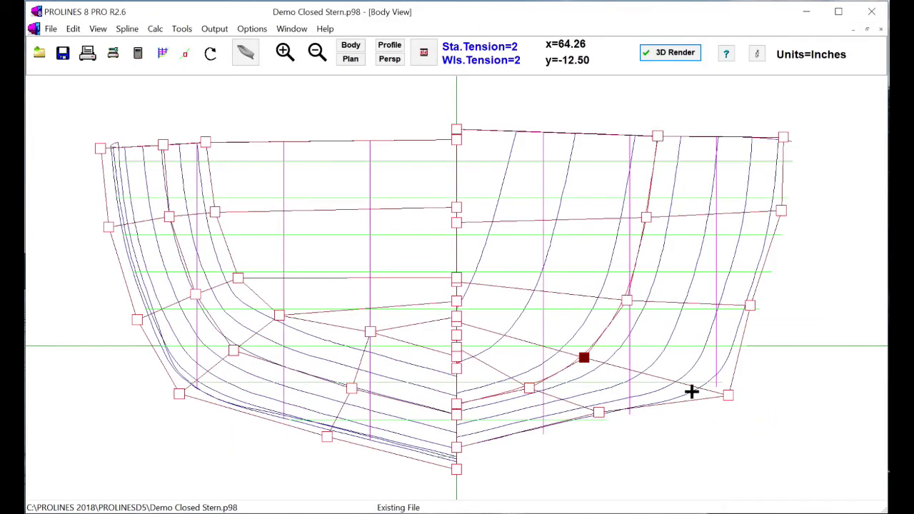
left_click_drag(728, 393, 691, 386)
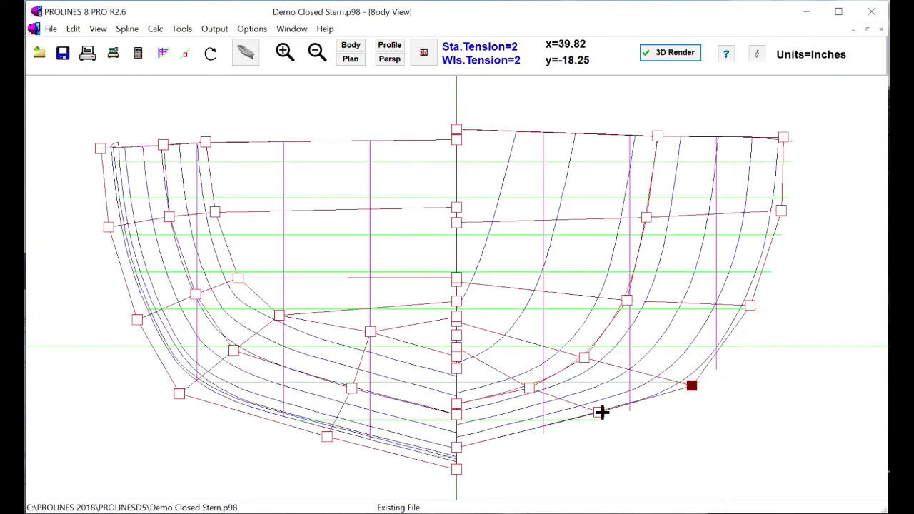
left_click_drag(602, 412, 598, 427)
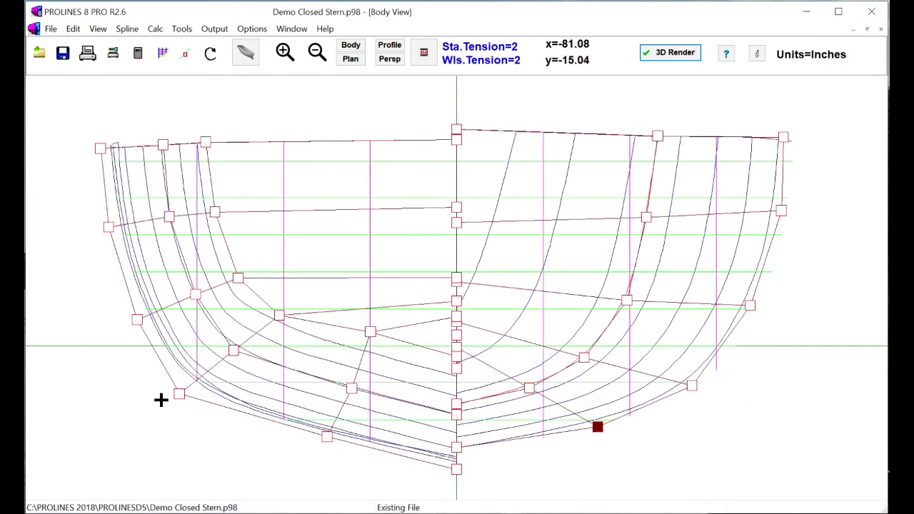
left_click_drag(178, 393, 188, 387)
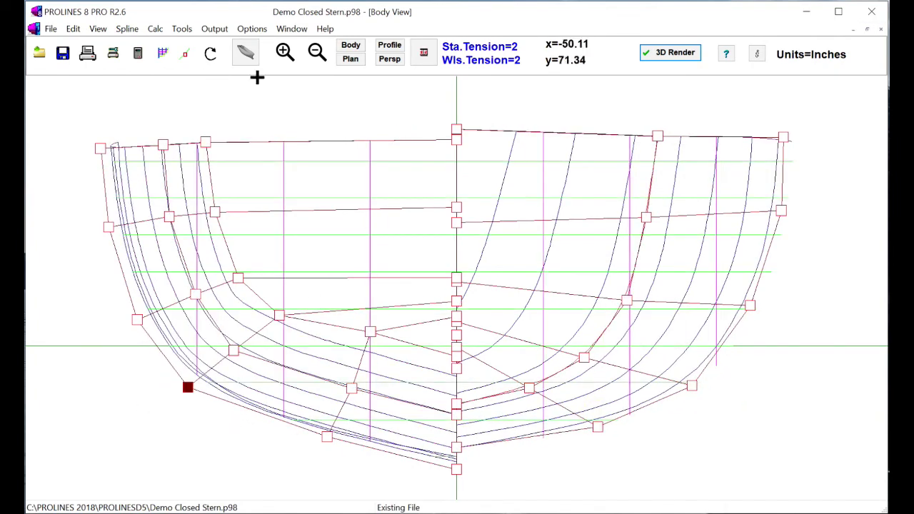
Step: Render the hull in 3D with hidden lines, rotate it horizontally to examine the rounded bilge, and close the rendering
left_click(243, 53)
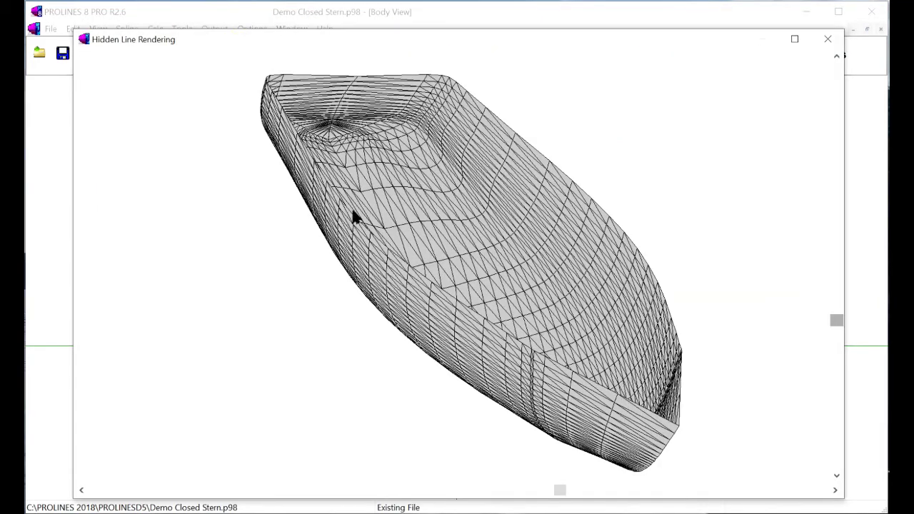
left_click_drag(559, 490, 666, 439)
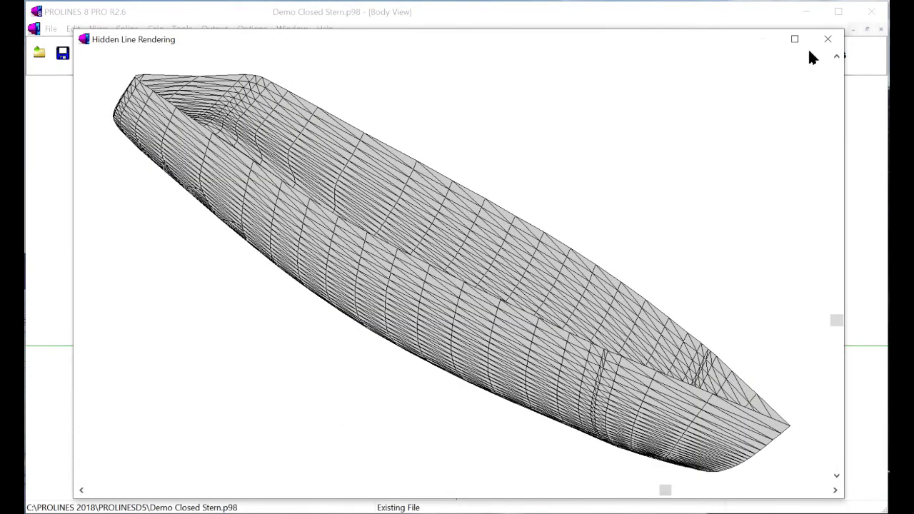
left_click(830, 38)
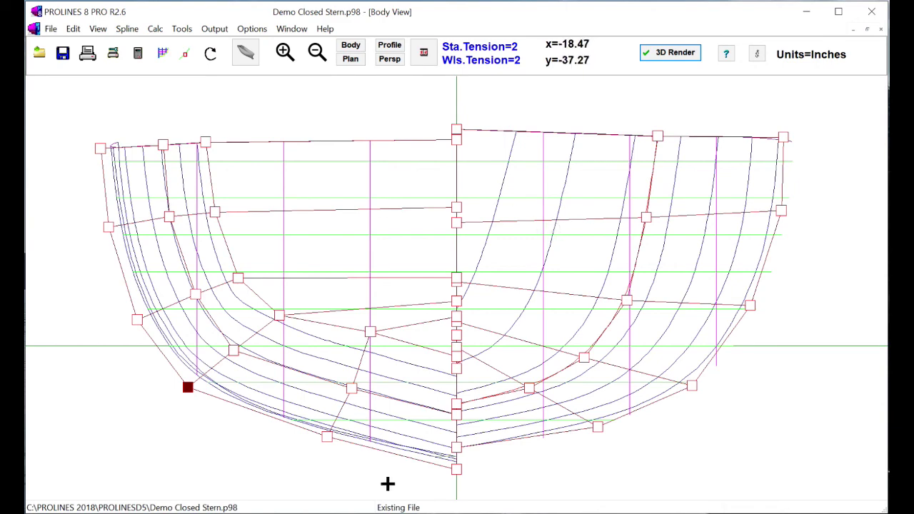
Step: Lower the outermost row 1 vertex in the aft half of the body view slightly
left_click_drag(327, 442, 322, 443)
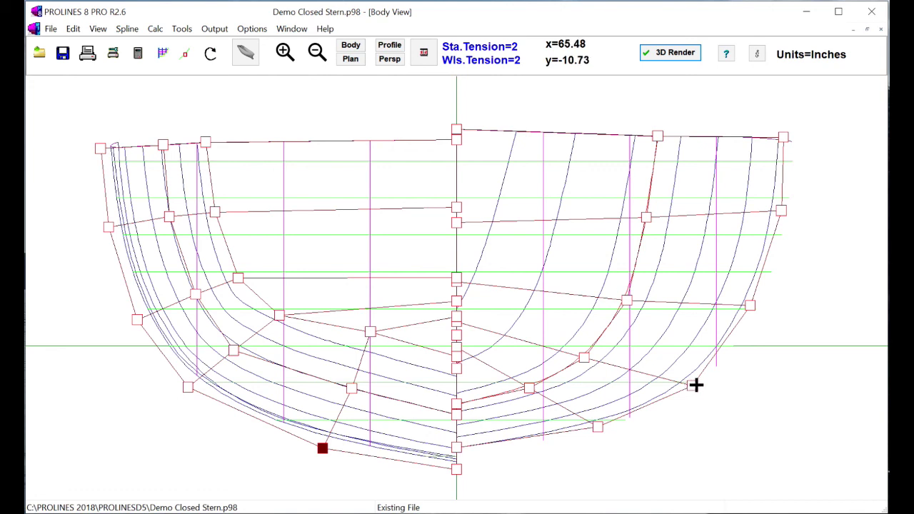
Step: Set the weight of the forward bilge vertex at column 2, row 2 to 0.01
double_click(691, 385)
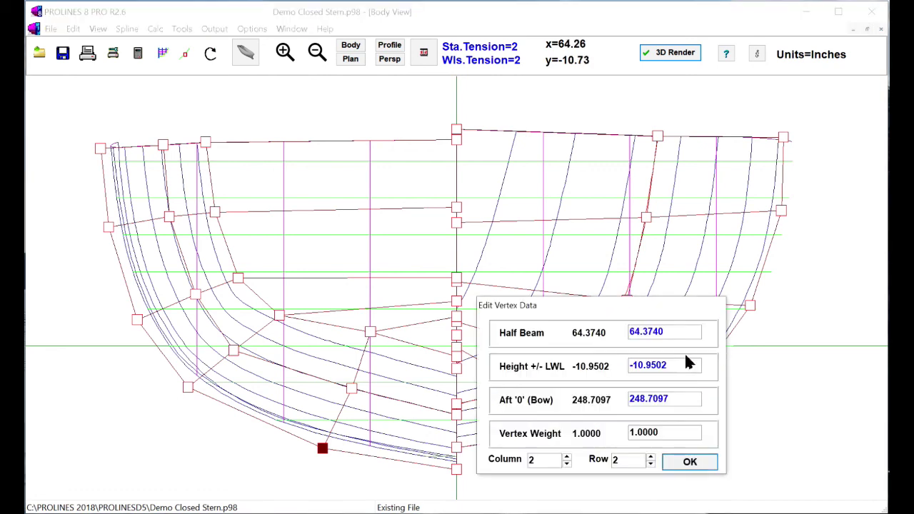
left_click(681, 431)
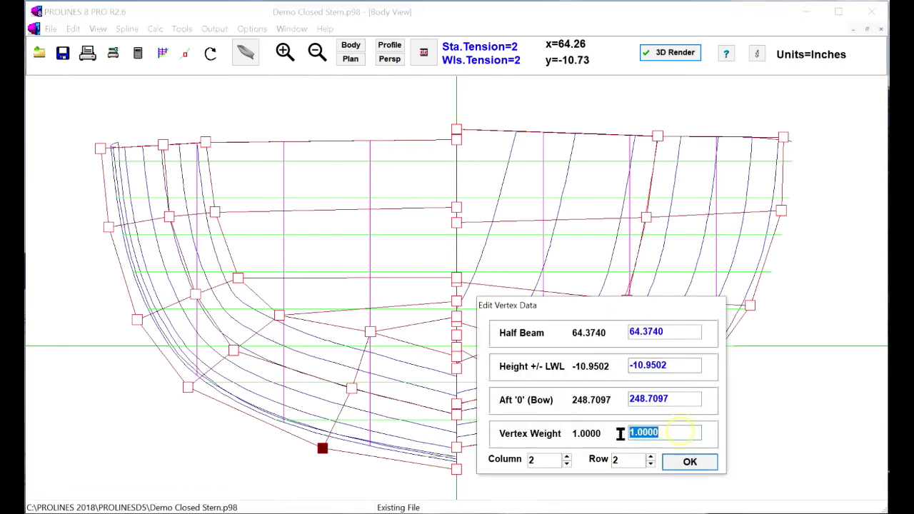
type("0.01")
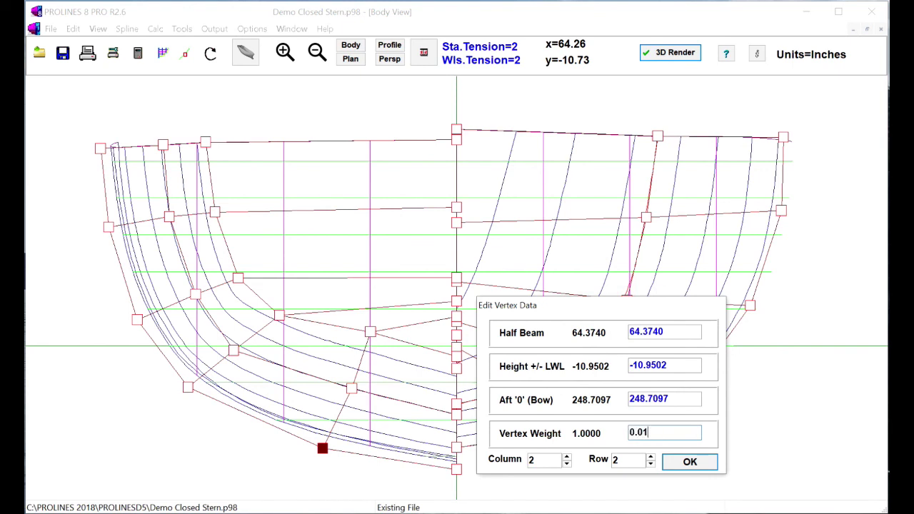
left_click(689, 462)
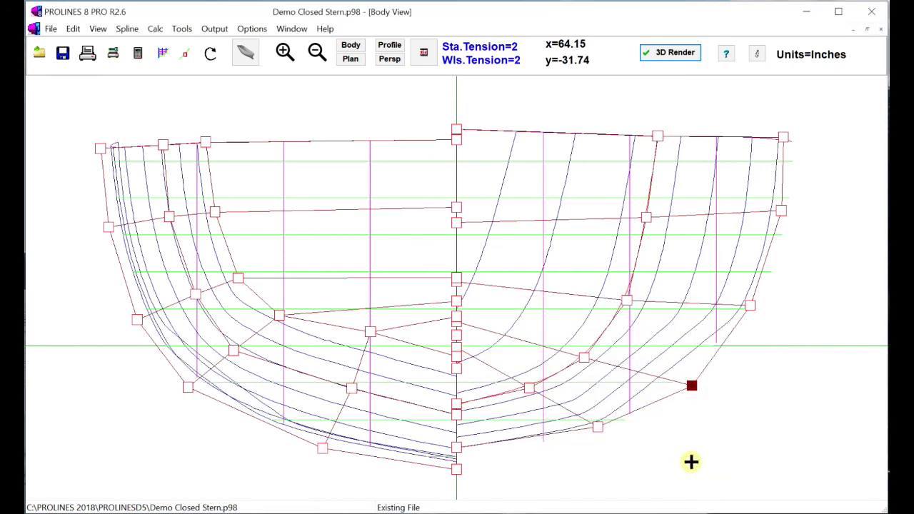
Step: Set the vertex weight at column 2, row 2 back to 1
double_click(693, 384)
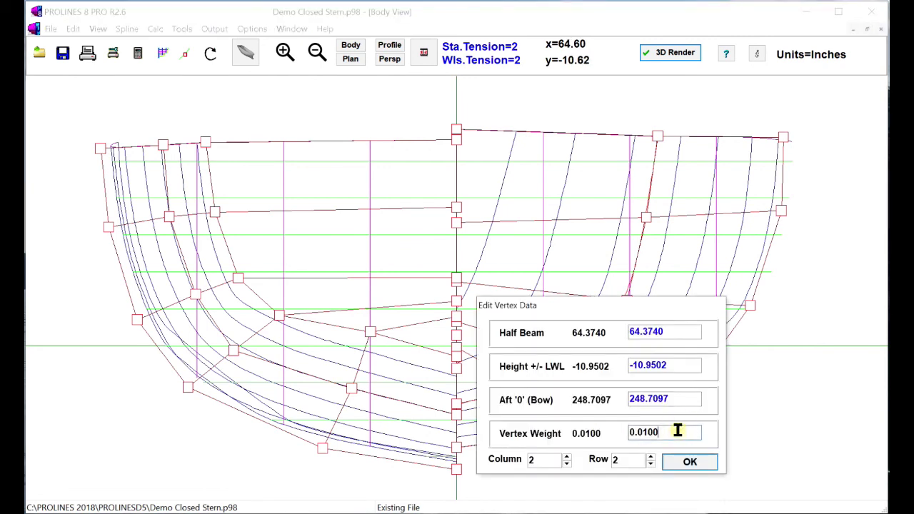
left_click_drag(687, 432, 597, 432)
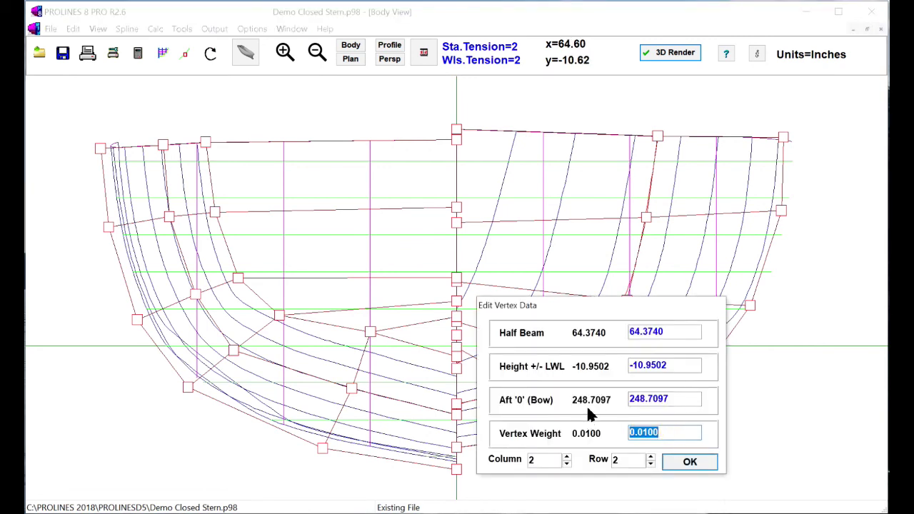
type("1")
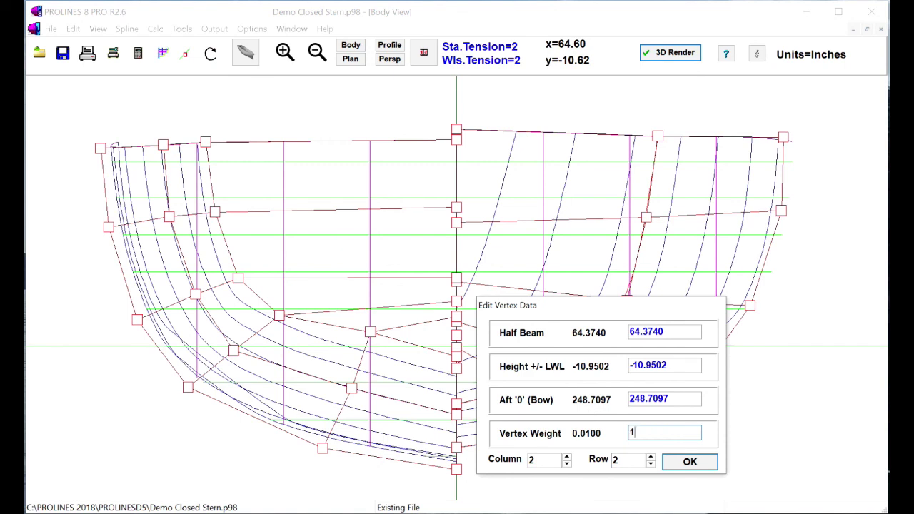
left_click(690, 462)
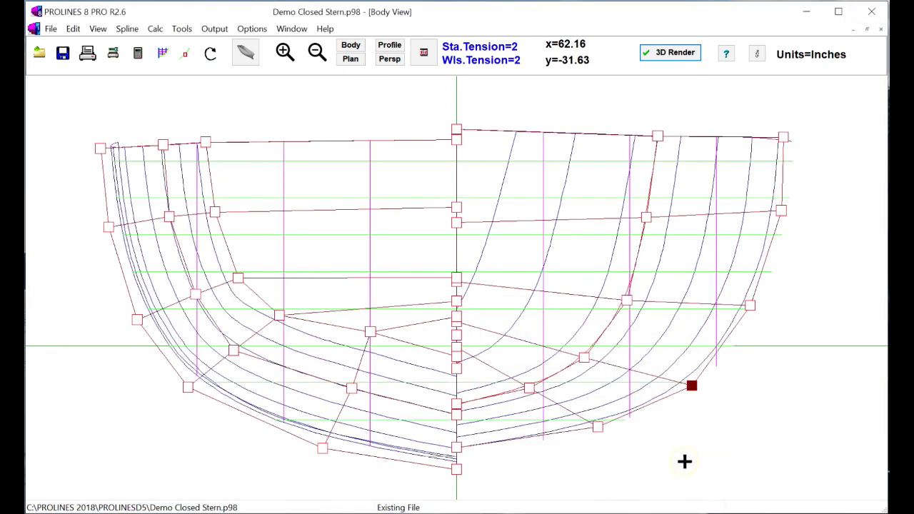